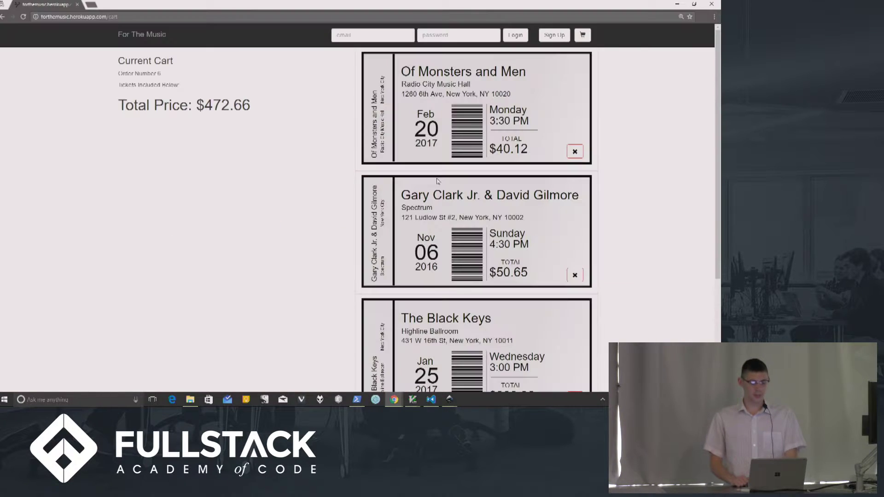
Switch from the browser to the Inkscape ticket drawing
scroll(461, 148, down, 2)
scroll(461, 147, down, 3)
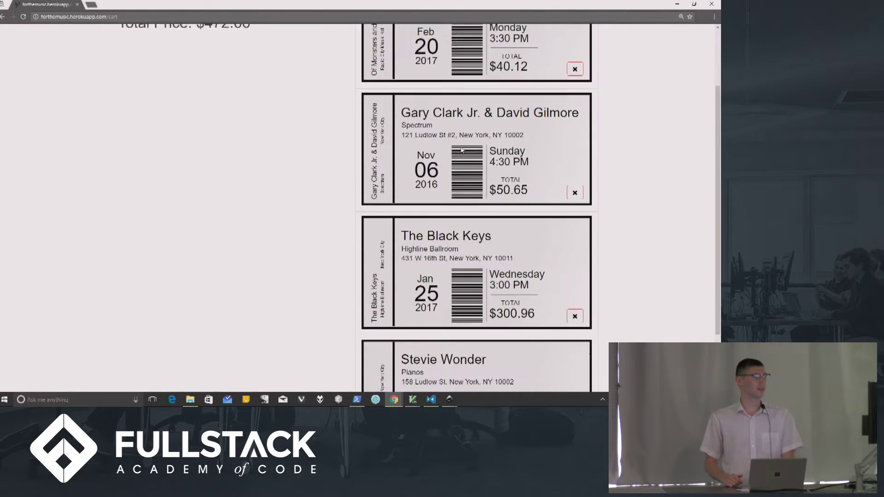
scroll(461, 147, up, 4)
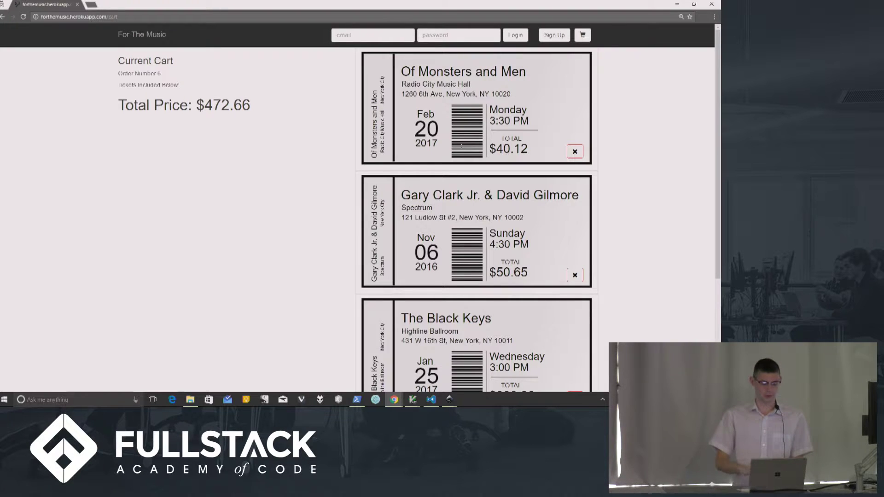
key(alt+Tab)
key(Tab)
key(Tab)
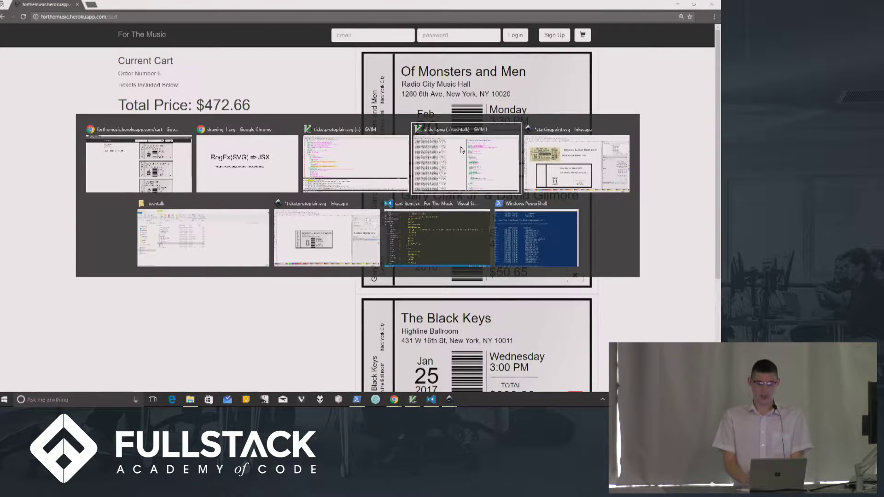
click(615, 180)
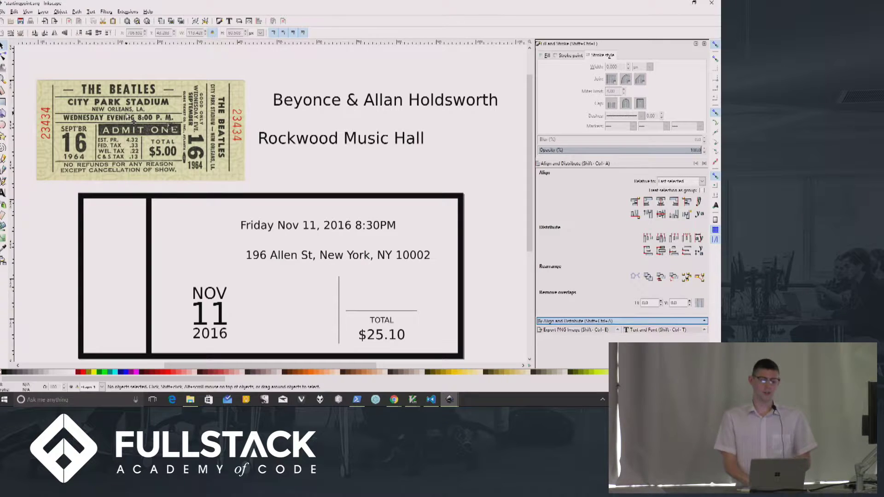
Shift the Beatles reference ticket left and set the performer name just above the venue name
drag(127, 117, 176, 123)
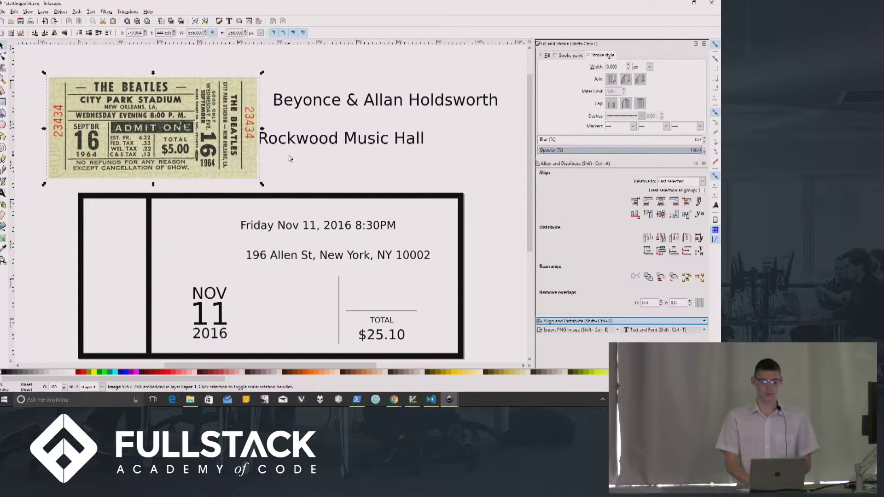
key(ctrl+z)
key(Escape)
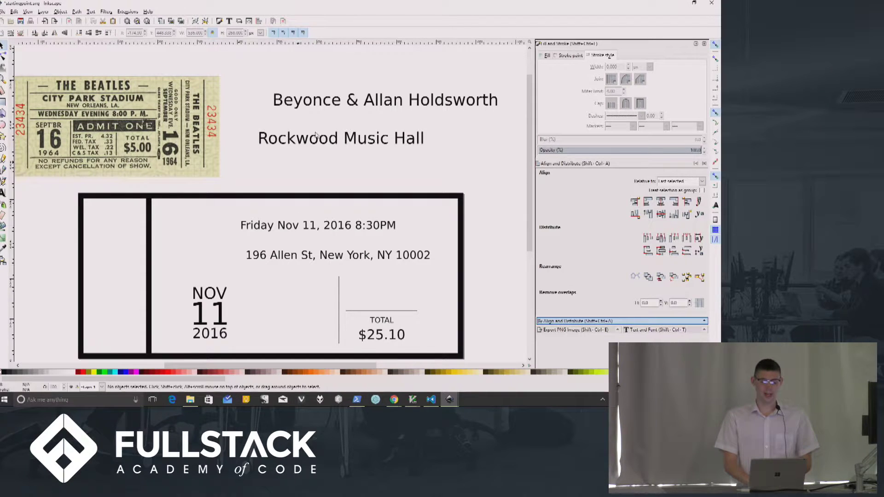
drag(329, 108, 291, 122)
Add a 'Nov 11 2016' date text below the venue name, then delete it
click(3, 192)
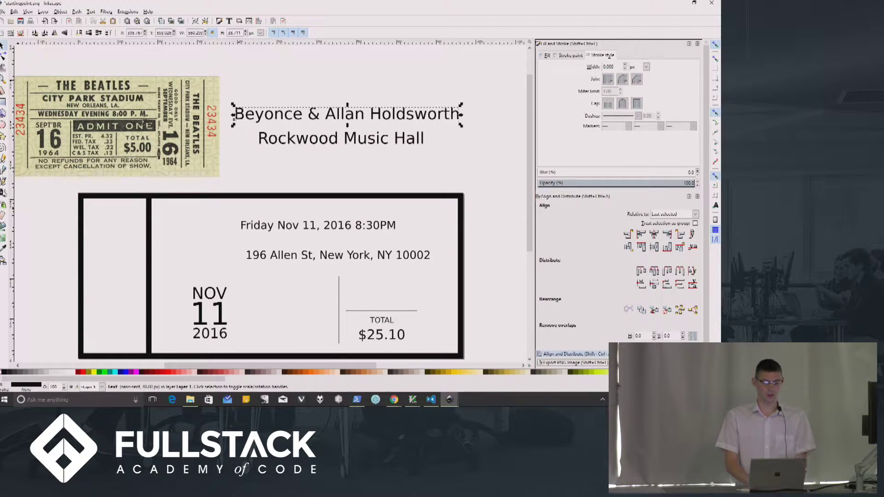
click(288, 169)
text(Nov )
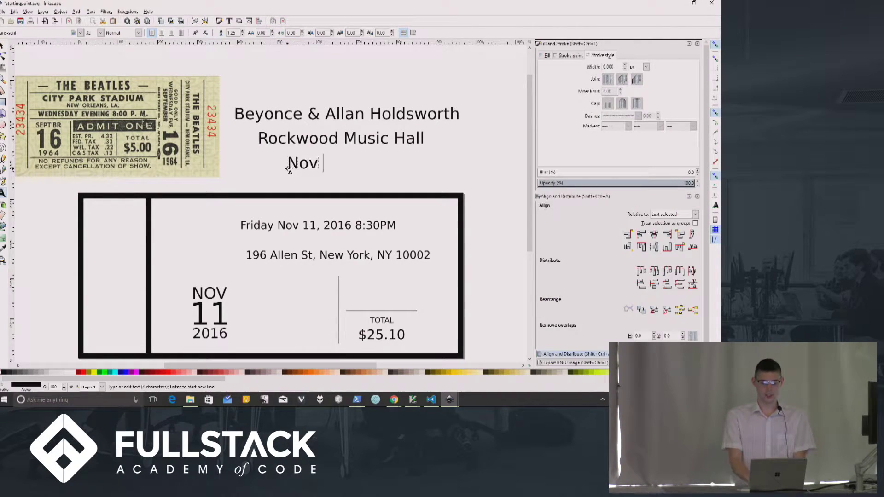
text(11 2016)
key(F1)
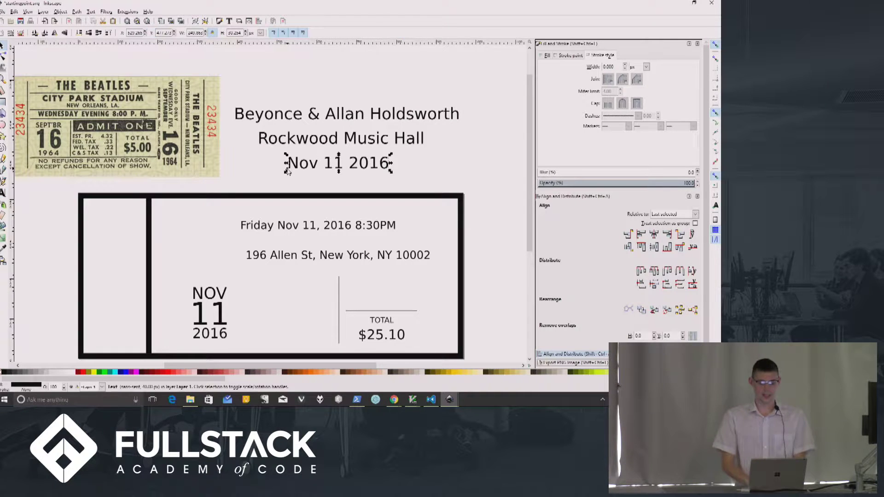
drag(362, 168, 446, 156)
key(Delete)
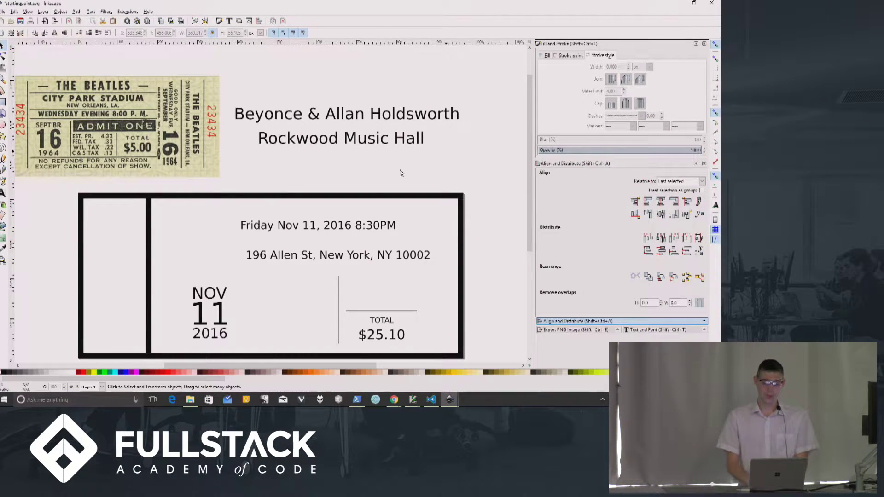
click(3, 136)
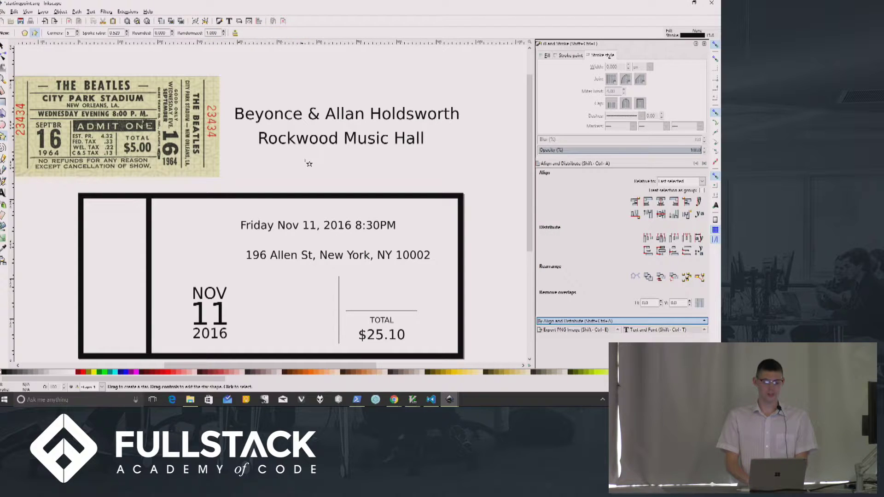
drag(340, 171, 322, 110)
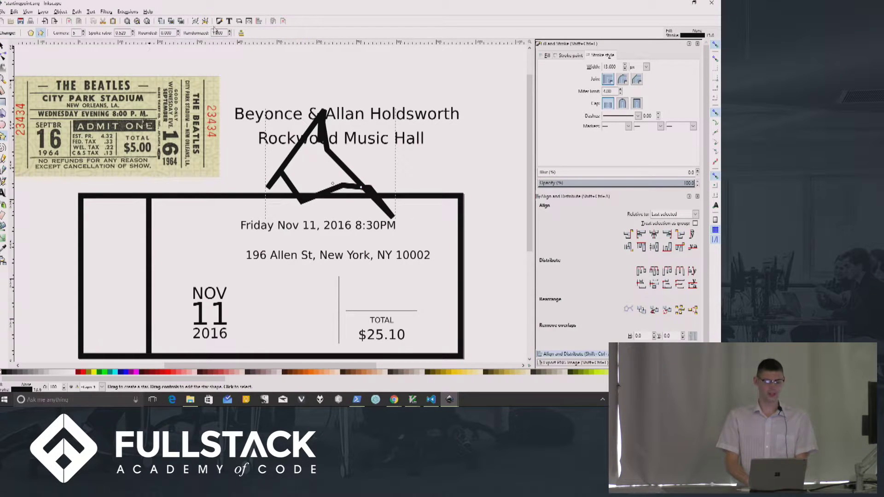
triple_click(121, 33)
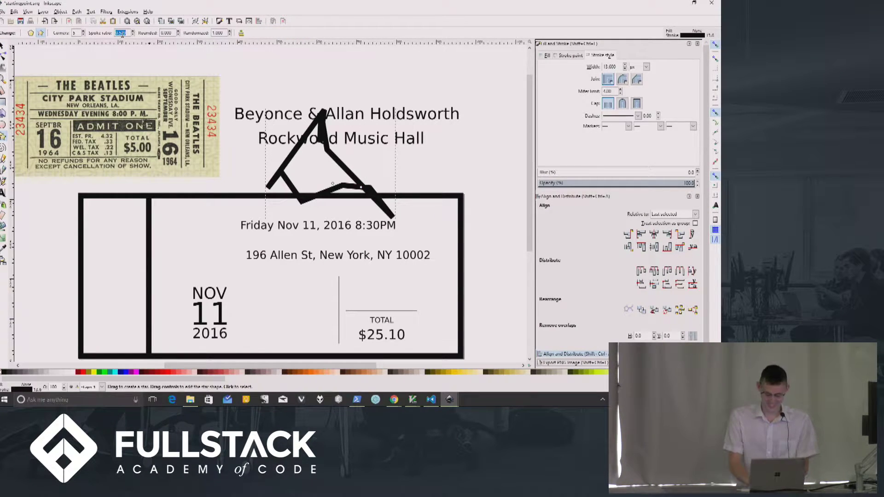
text(0.5)
key(Return)
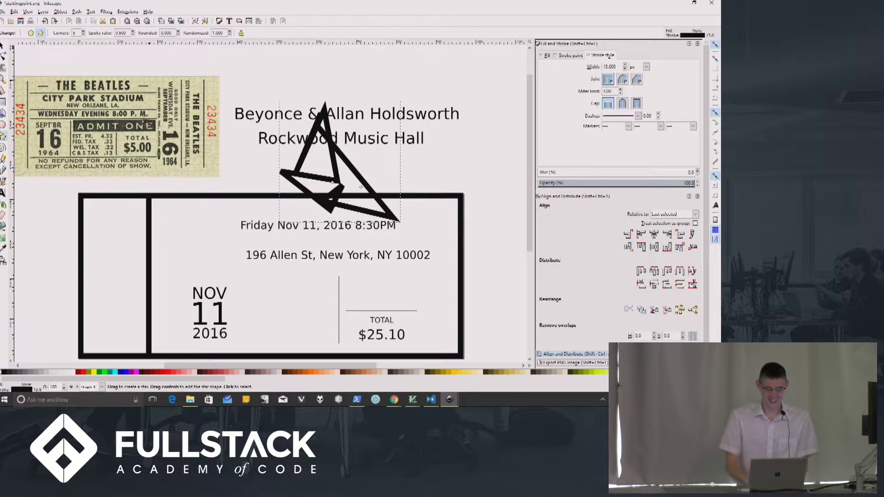
triple_click(216, 33)
text(0)
key(Return)
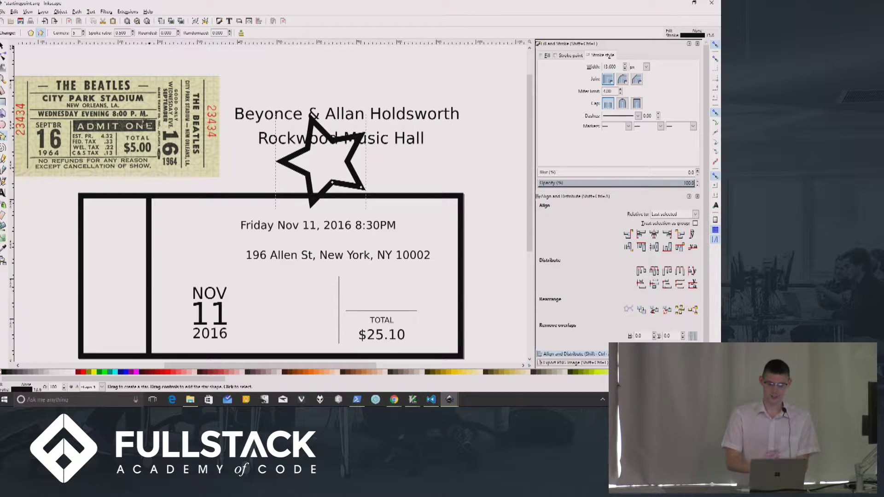
scroll(229, 33, up, 5)
click(231, 31)
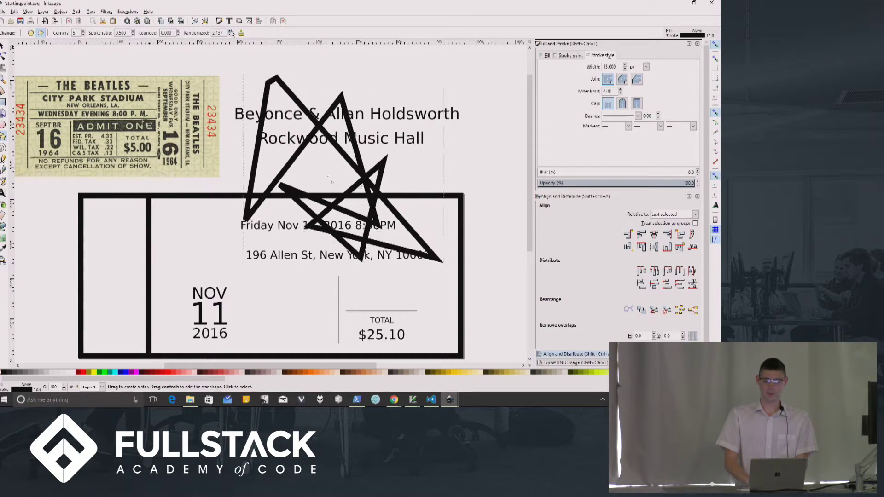
click(232, 32)
click(3, 45)
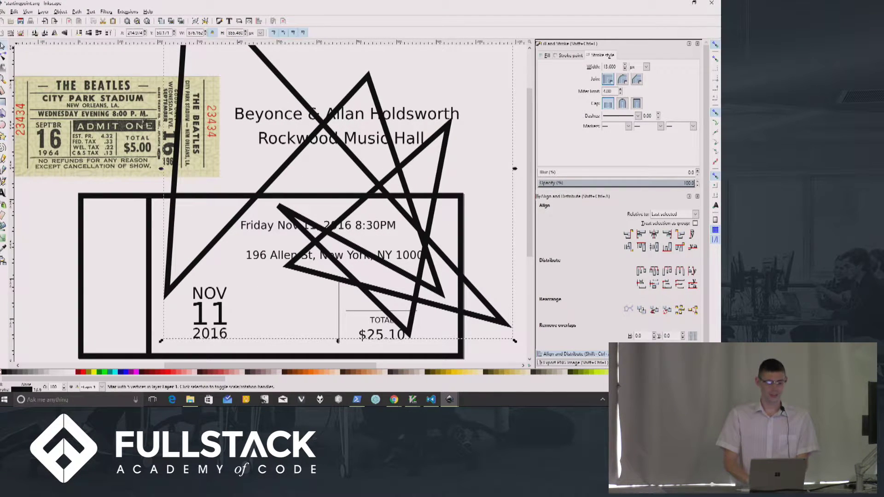
key(Delete)
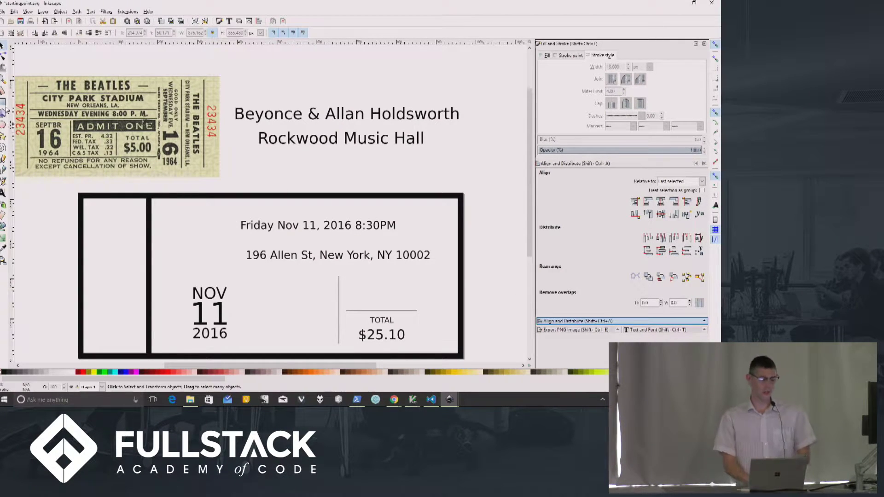
Zoom out and move the ticket border rectangle up around the Beyonce text
click(237, 195)
ctrl+scroll(321, 151, up, 1)
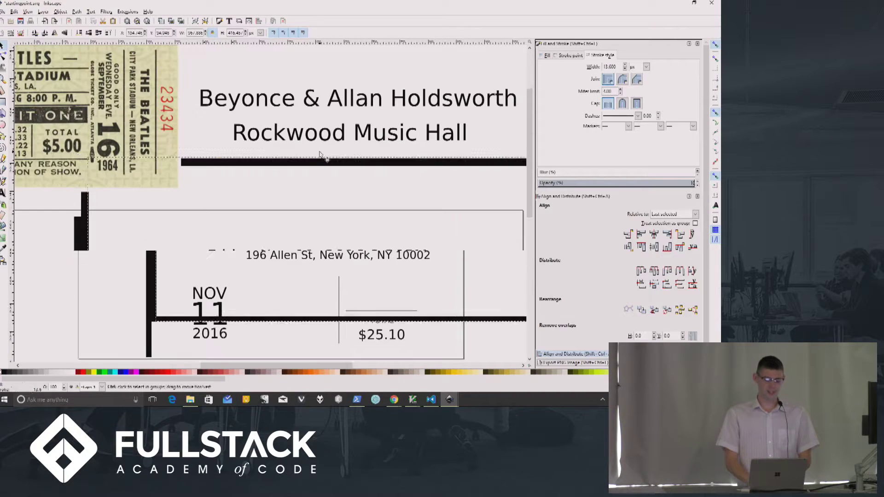
key(minus)
key(minus)
key(minus)
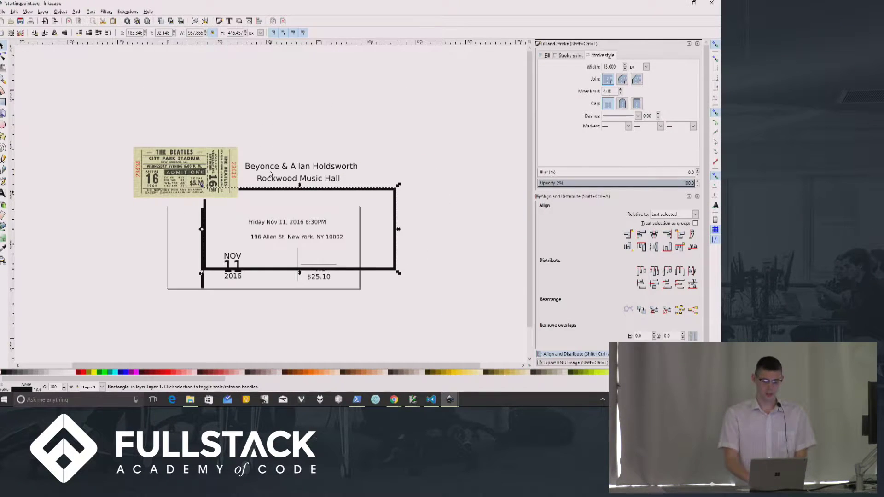
drag(325, 188, 371, 134)
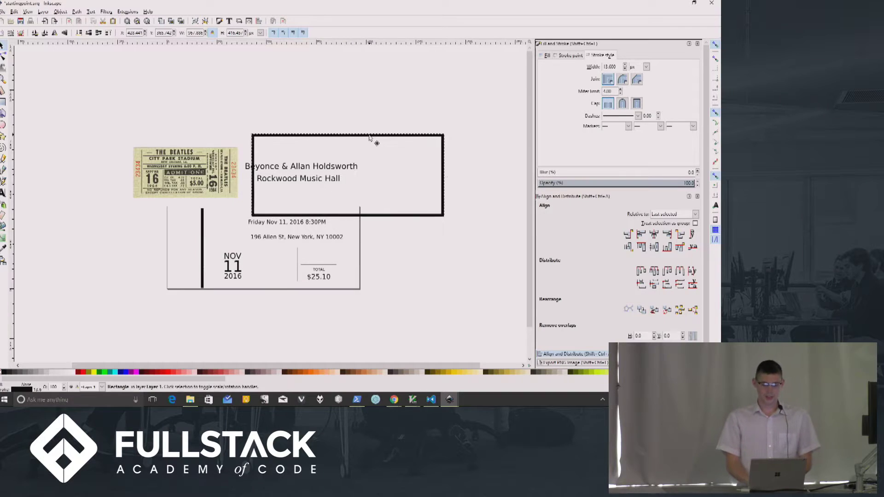
Draw a vertical pen line above the rectangle and a short horizontal line beside it
click(3, 169)
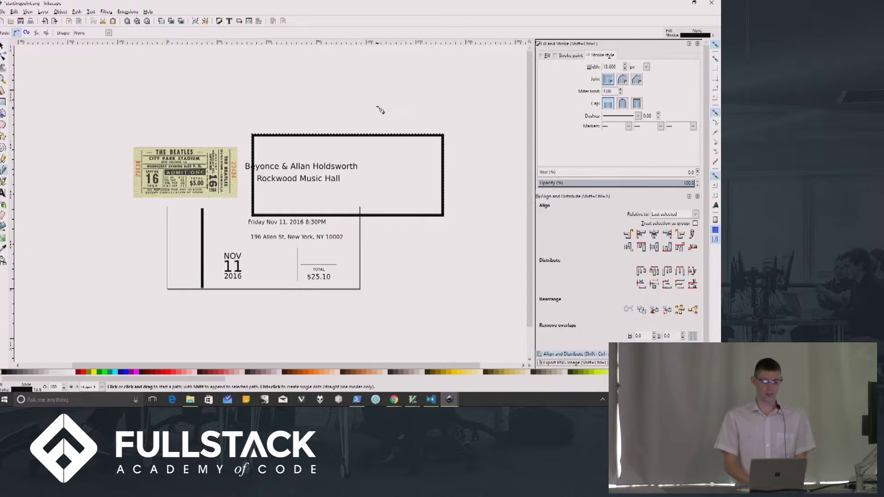
click(365, 91)
double_click(365, 162)
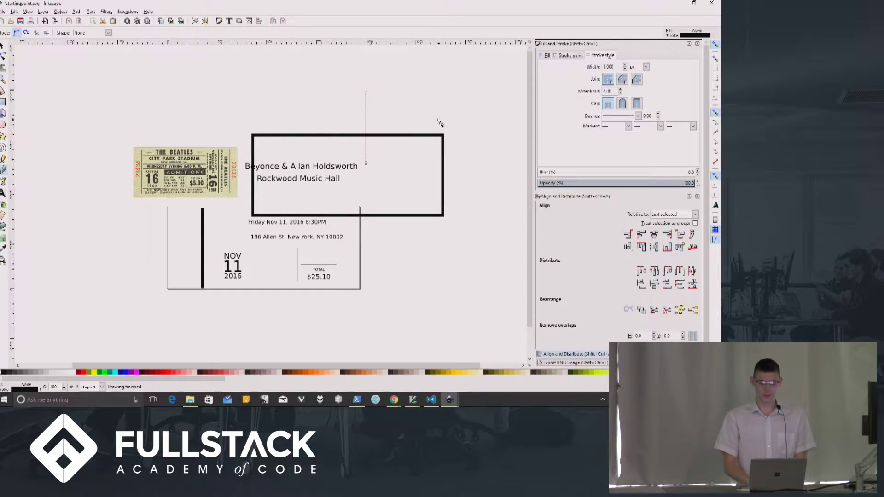
click(386, 124)
double_click(443, 124)
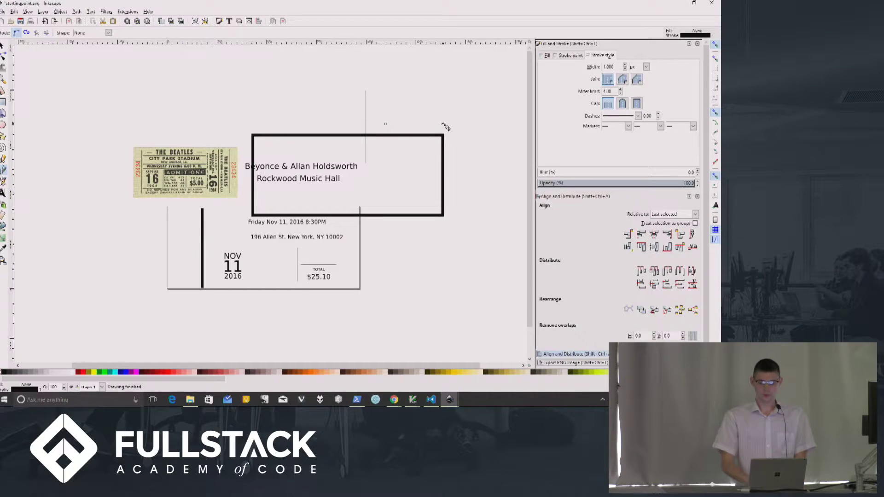
Draw a closed curved path below the rectangle and move it up over the rectangle
click(418, 259)
mouse_move(467, 251)
mouse_down()
mouse_move(481, 313)
mouse_move(446, 358)
mouse_move(417, 356)
mouse_move(395, 308)
mouse_move(432, 276)
mouse_move(420, 262)
mouse_up()
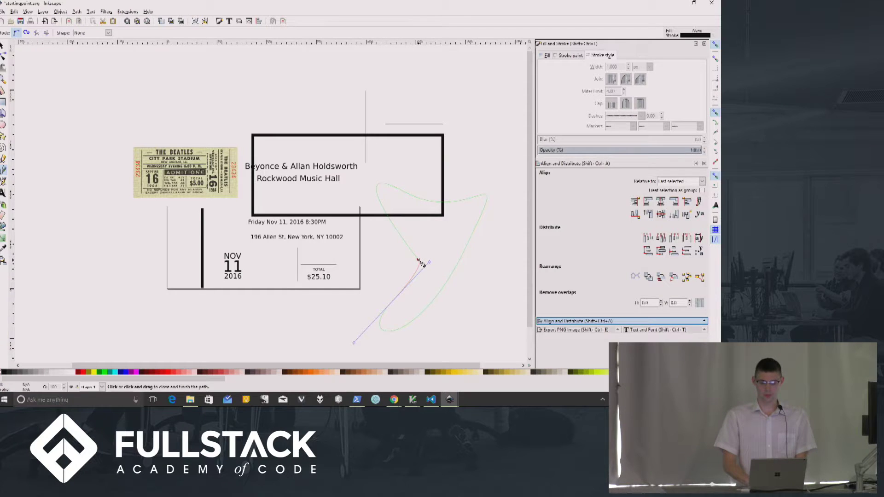
click(419, 260)
click(2, 45)
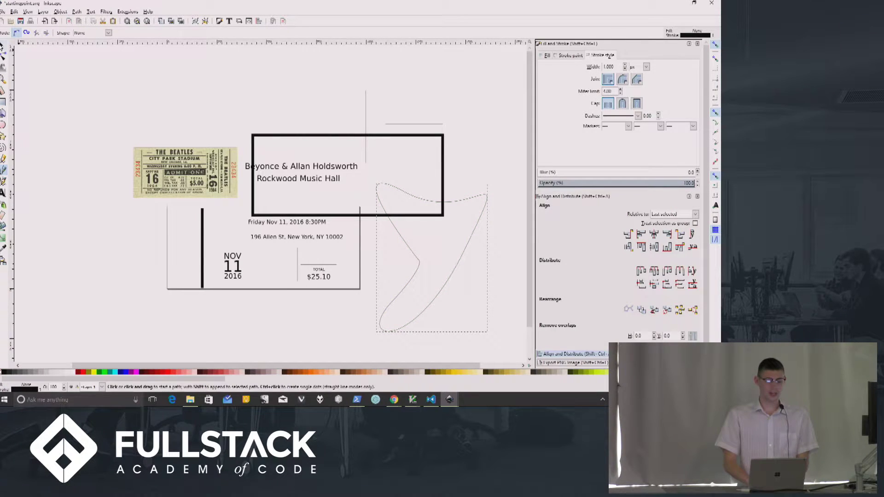
drag(417, 271, 405, 226)
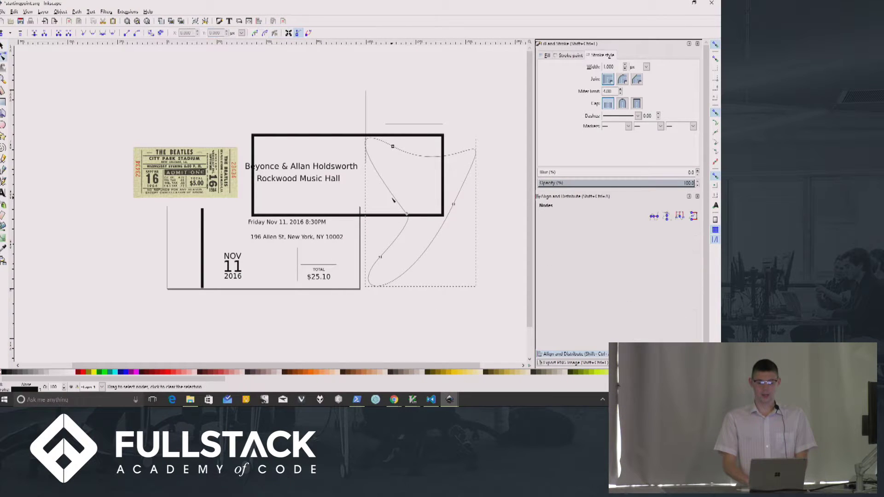
Reshape the curve's nodes into loops, then select and delete the whole curved path
mouse_move(437, 152)
mouse_down()
mouse_move(437, 101)
mouse_move(426, 104)
mouse_move(416, 175)
mouse_move(412, 118)
mouse_move(415, 192)
mouse_move(425, 163)
mouse_up()
double_click(416, 181)
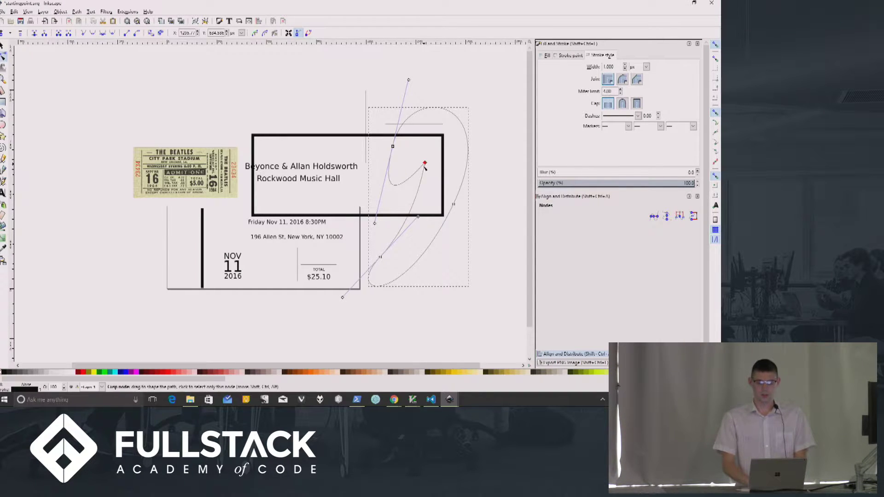
drag(417, 216, 402, 261)
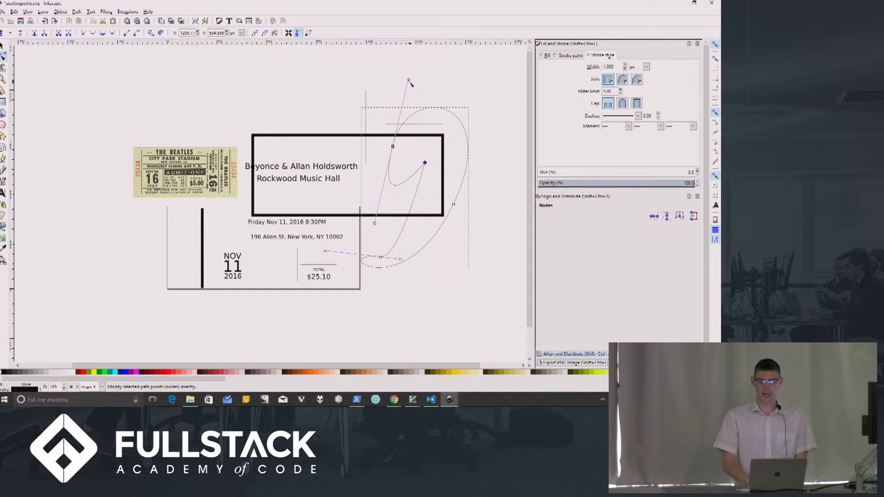
click(392, 147)
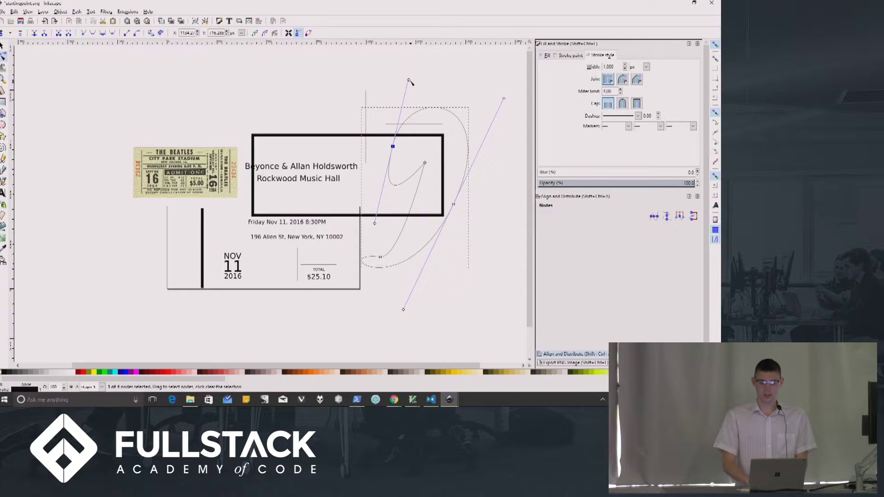
click(431, 92)
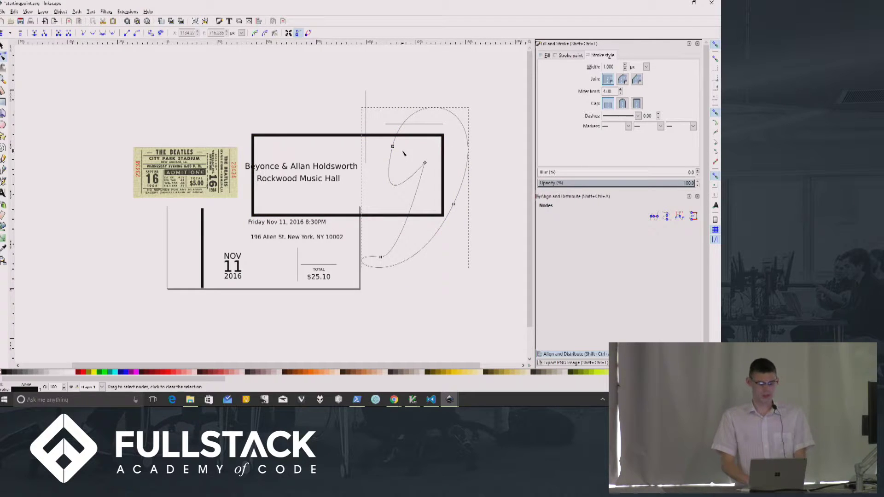
key(s)
key(Delete)
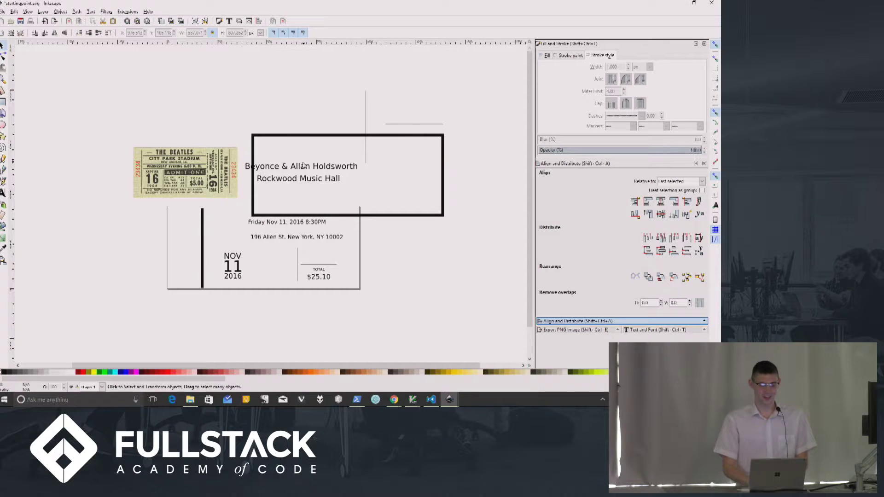
Move the thick rectangle around the date text and fit the whole drawing in view
drag(290, 135, 187, 225)
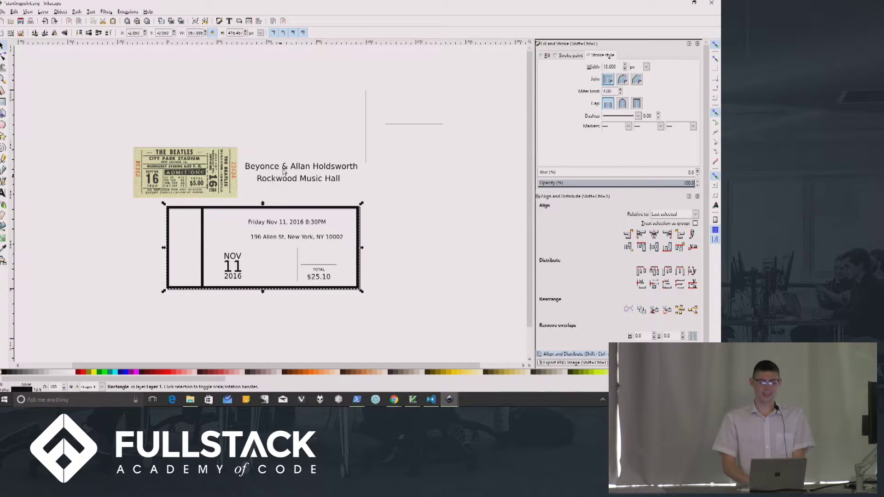
scroll(266, 210, up, 2)
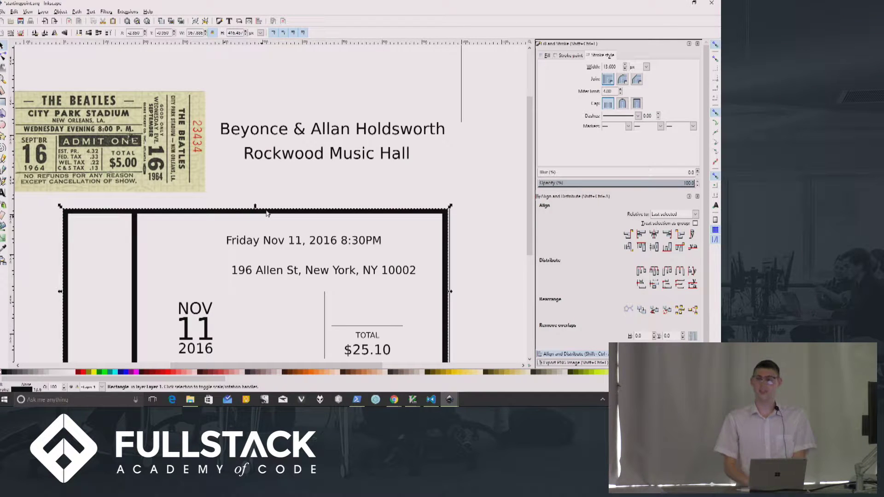
scroll(351, 210, down, 3)
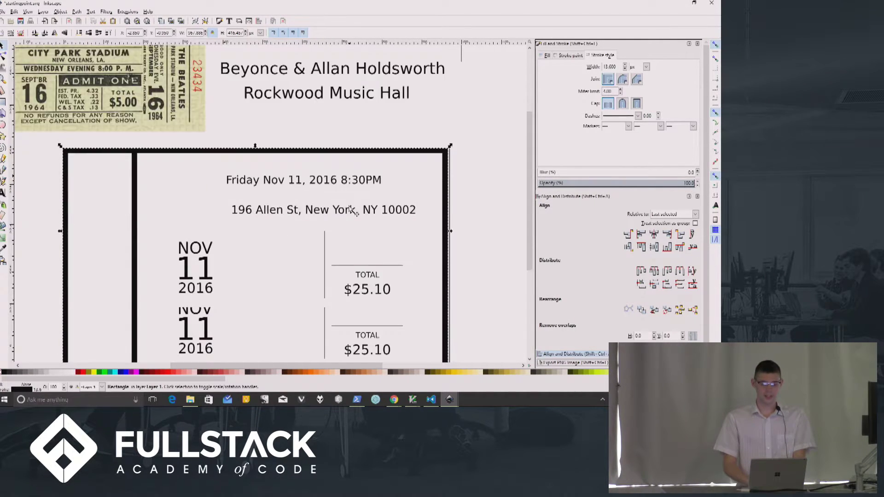
scroll(351, 211, up, 8)
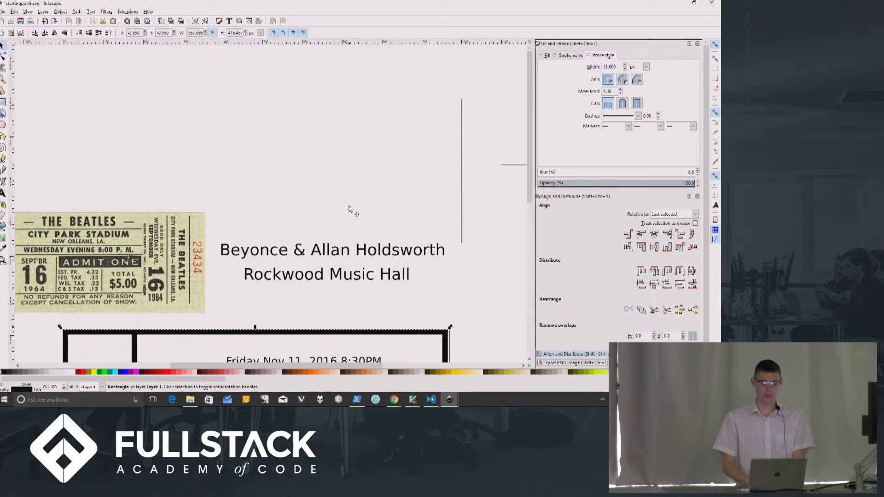
scroll(349, 209, down, 10)
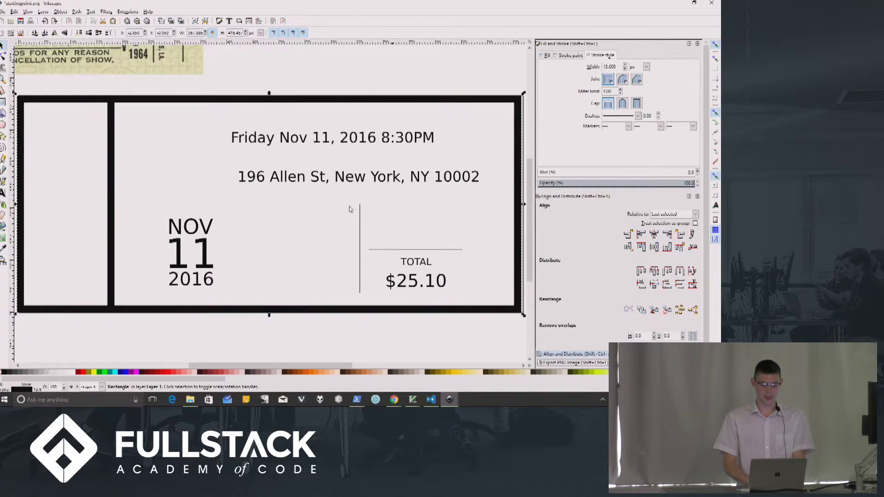
key(4)
Drag the Beyonce & Allan Holdsworth title and Rockwood Music Hall below it into the frame
drag(282, 169, 295, 270)
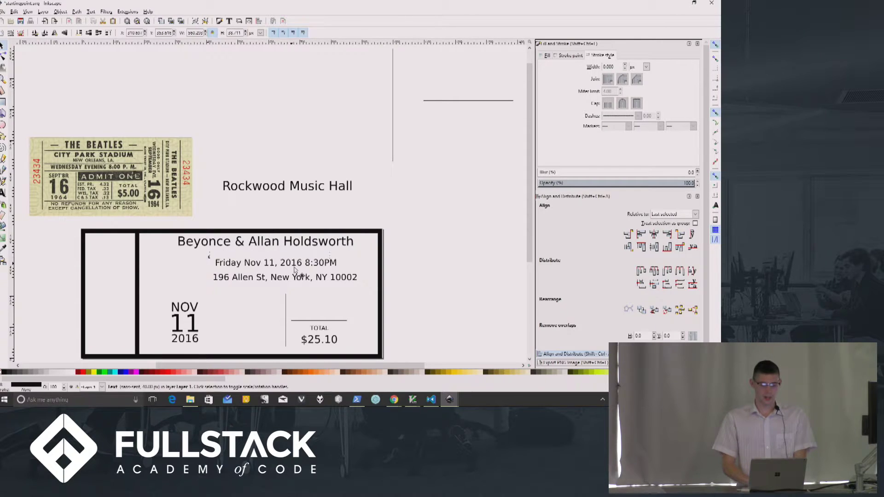
drag(281, 189, 249, 263)
drag(172, 223, 366, 264)
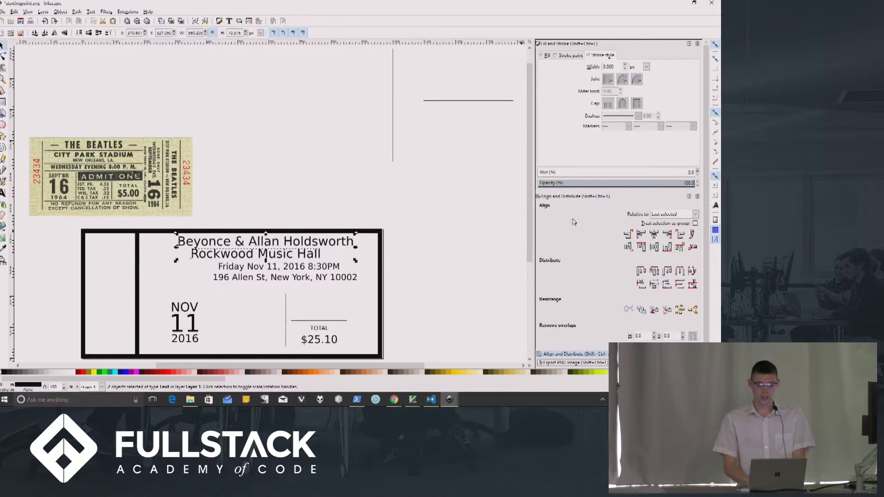
Left-align the title and venue lines and group them
click(641, 234)
key(ctrl+g)
key(ctrl+shift+t)
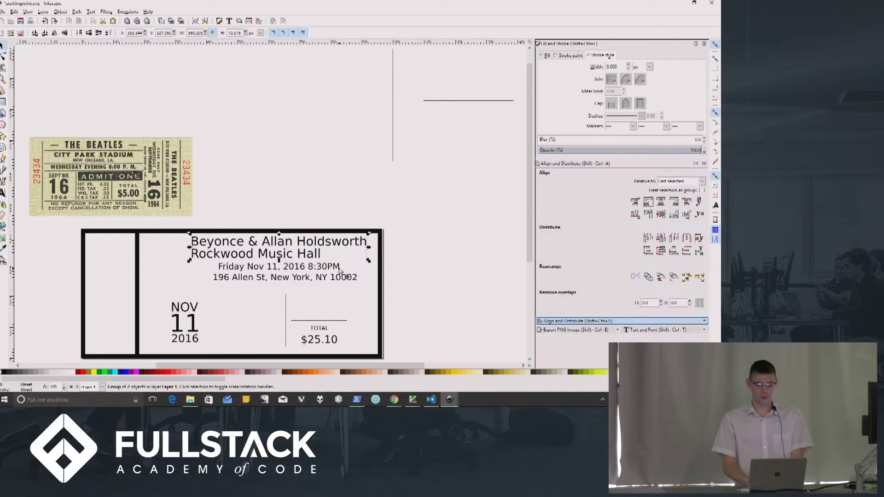
Duplicate the group, rotate it 90° counter-clockwise, shrink it and place it in the stub
key(ctrl+d)
drag(323, 249, 175, 278)
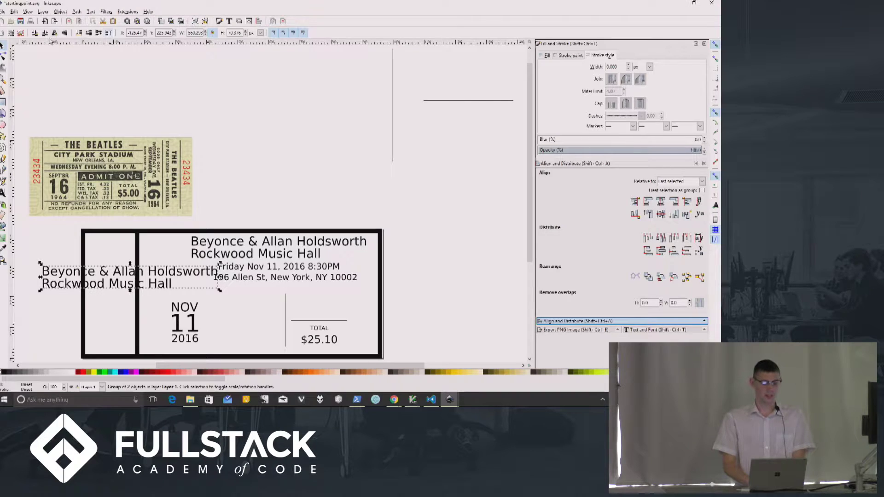
click(36, 33)
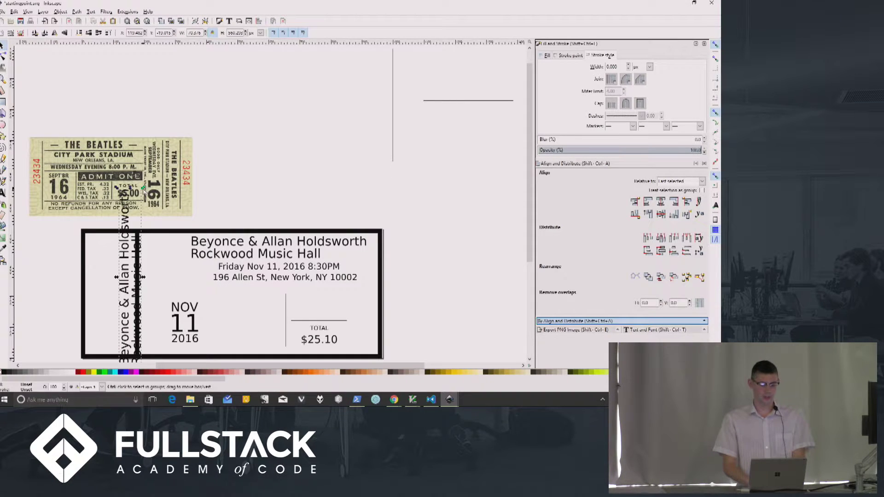
drag(143, 189, 131, 289)
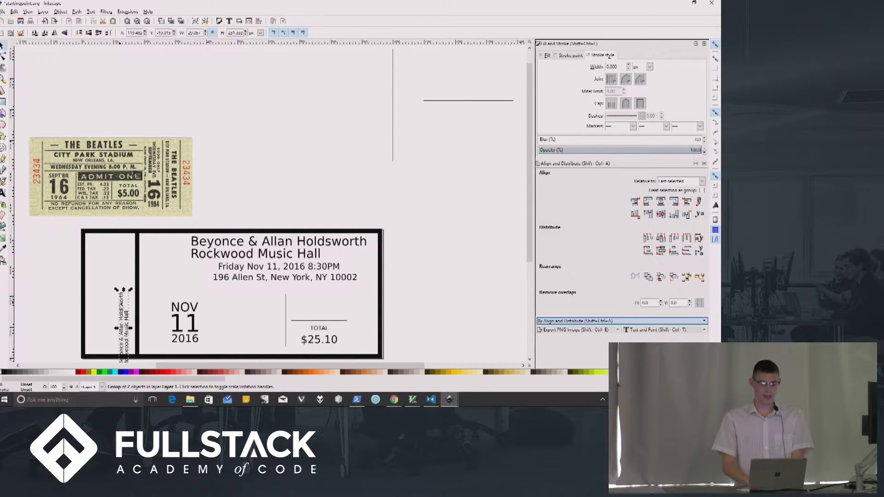
drag(123, 313, 124, 253)
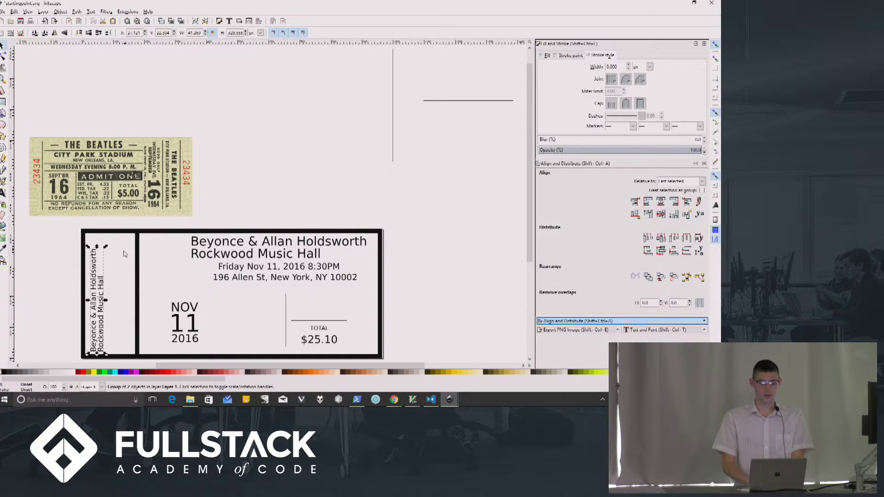
click(124, 253)
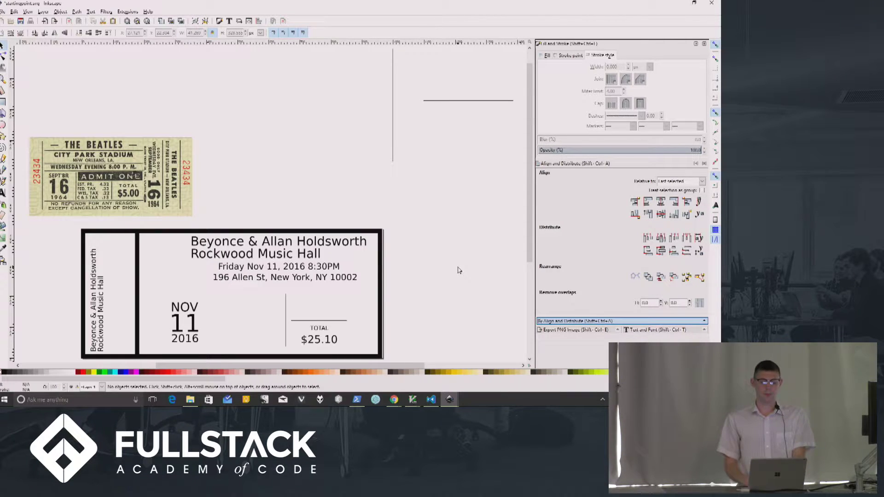
Switch to ticketprotoplain.svg and select the barcode for text editing
key(alt+Tab)
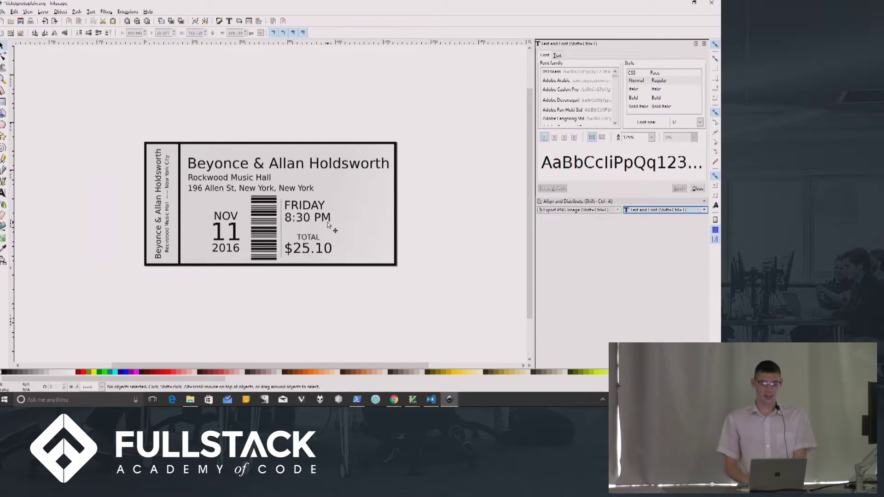
click(266, 243)
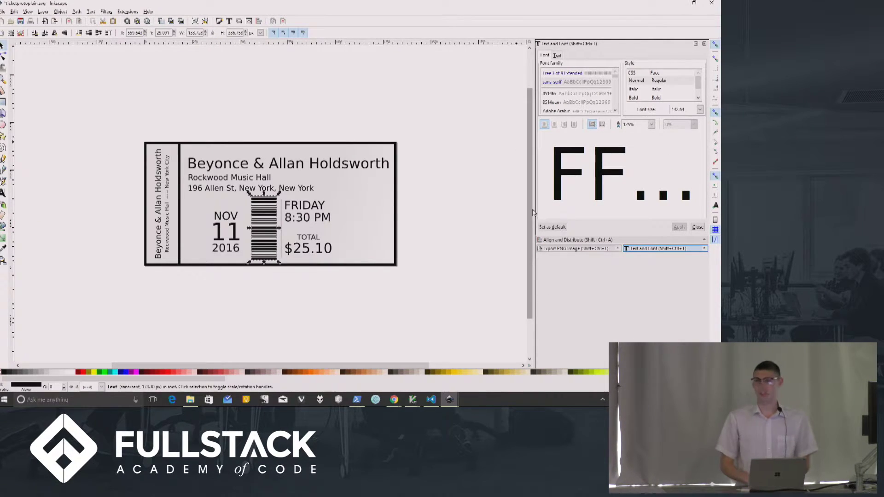
click(265, 231)
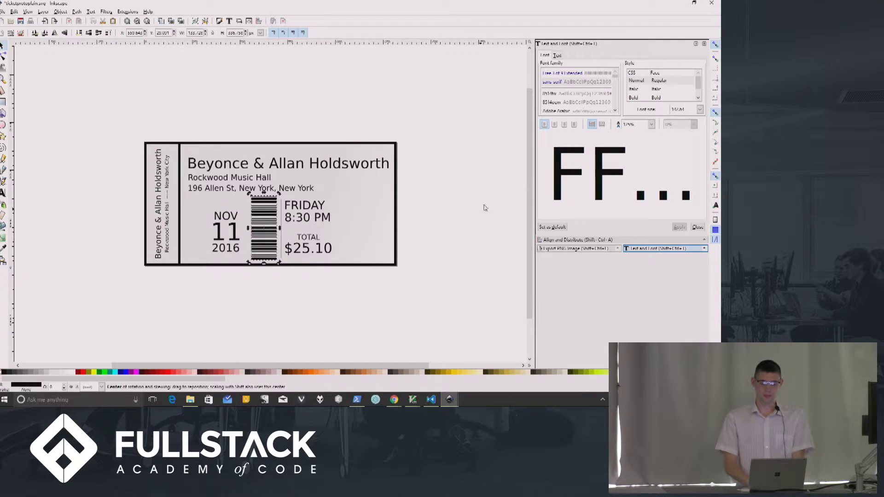
key(t)
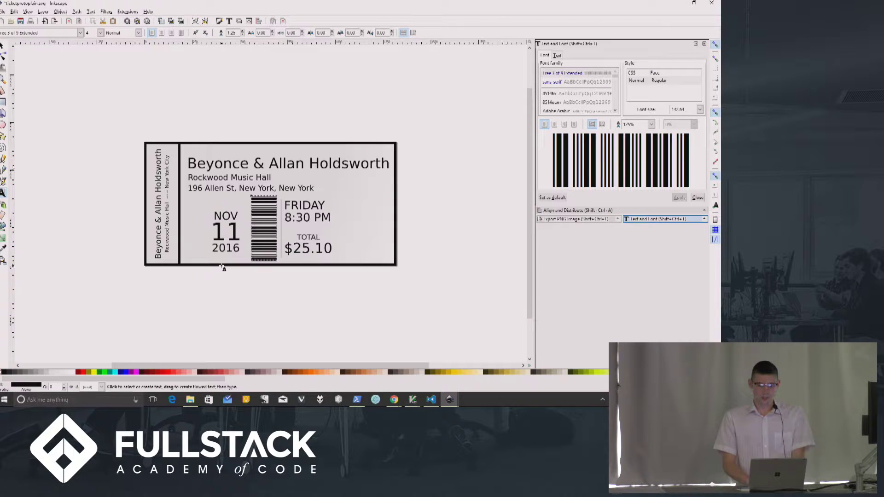
Replace the barcode's characters with '*123' in its barcode font
click(273, 238)
key(ctrl+a)
key(BackSpace)
text(*123)
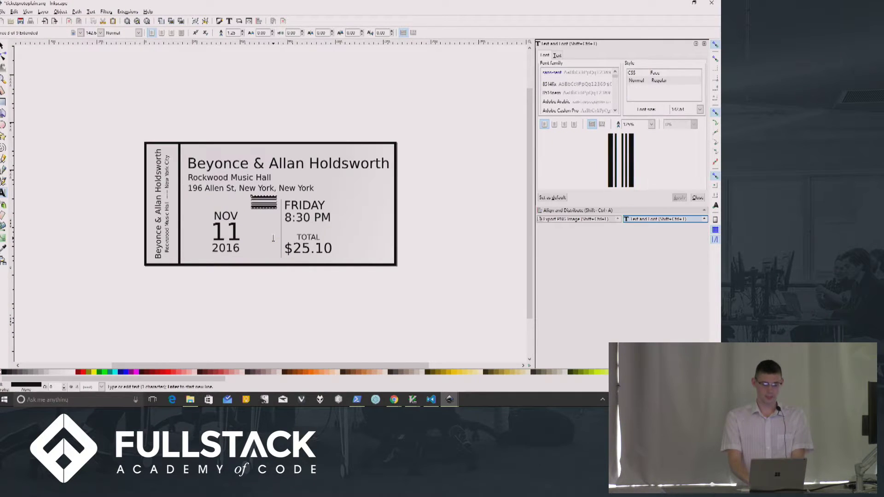
key(BackSpace)
key(BackSpace)
key(BackSpace)
key(BackSpace)
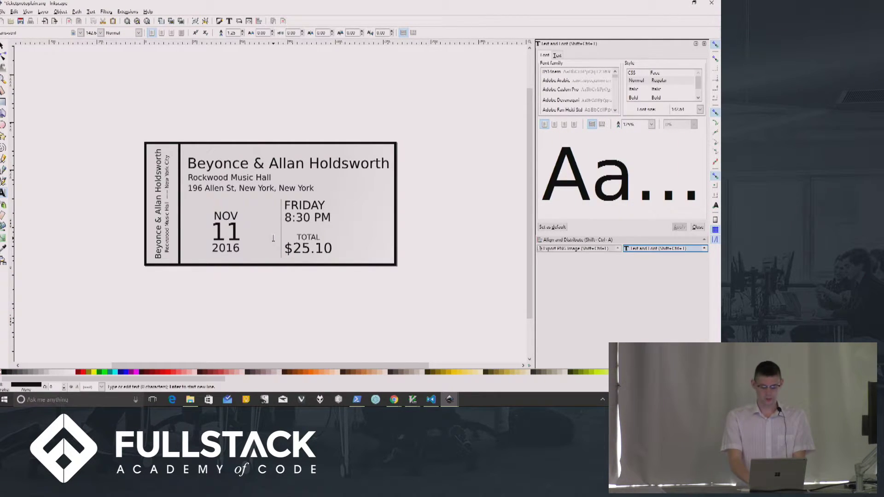
text(*123)
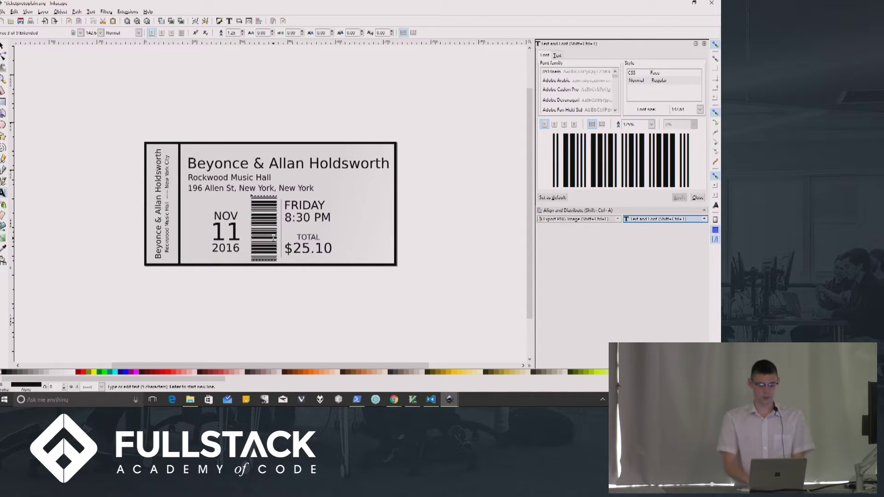
key(Escape)
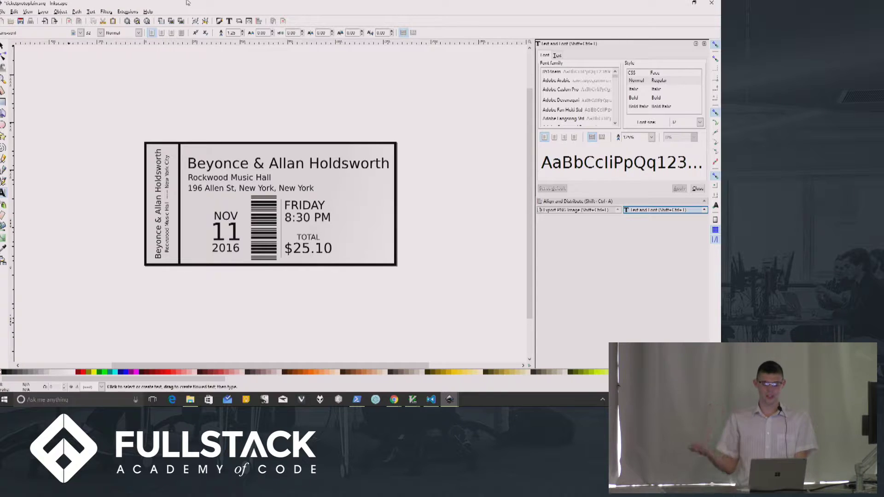
key(alt+Tab)
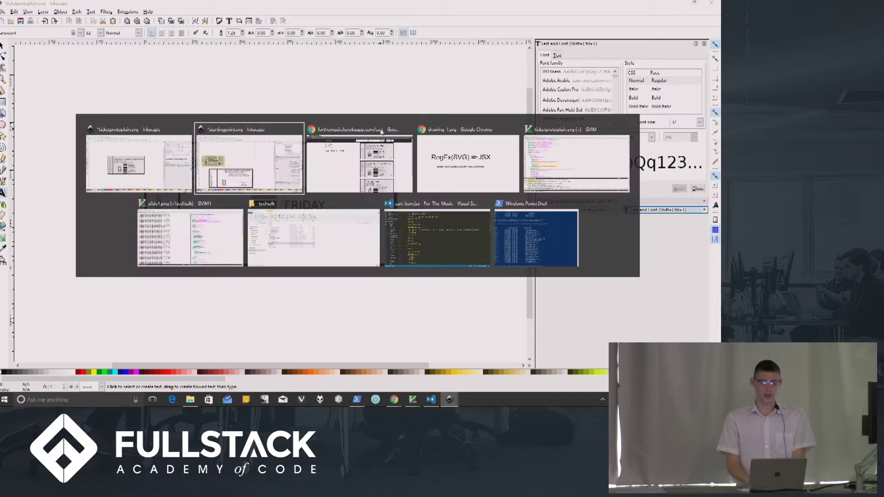
Exit full-screen Chrome, compare the SVG and PNG slide tabs, and fit slide2.png to the window
click(465, 173)
key(F11)
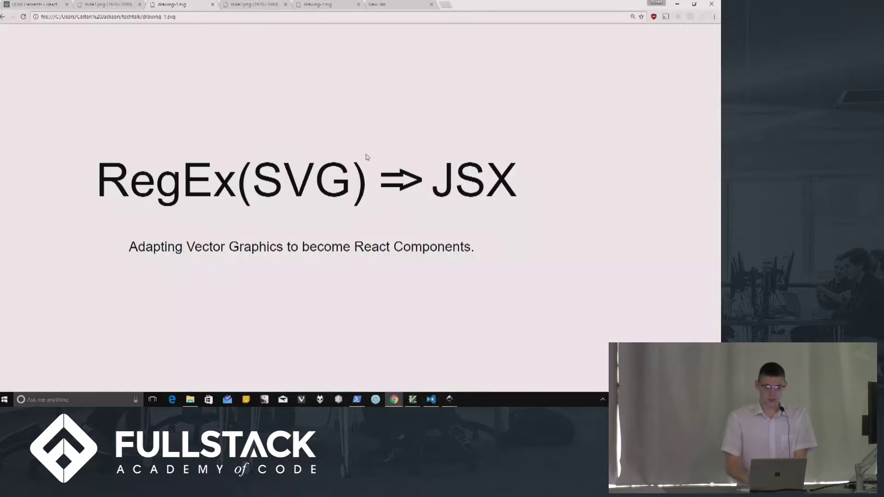
click(247, 6)
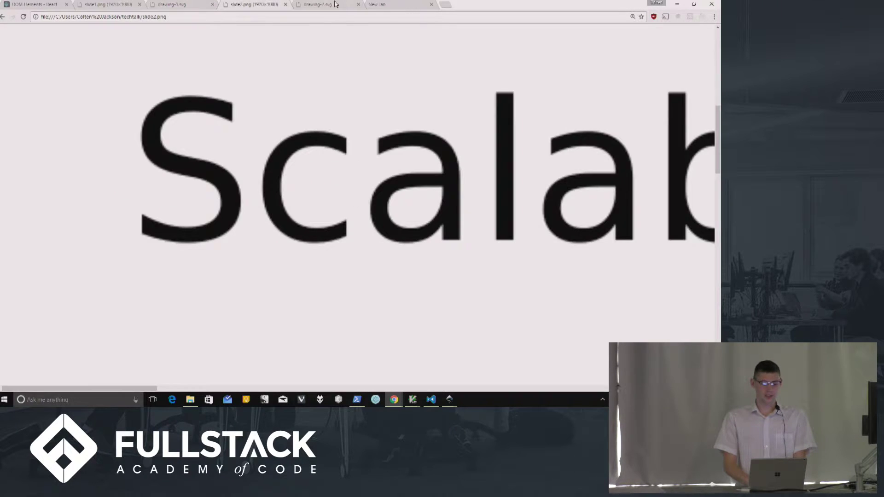
click(299, 5)
click(251, 6)
click(269, 134)
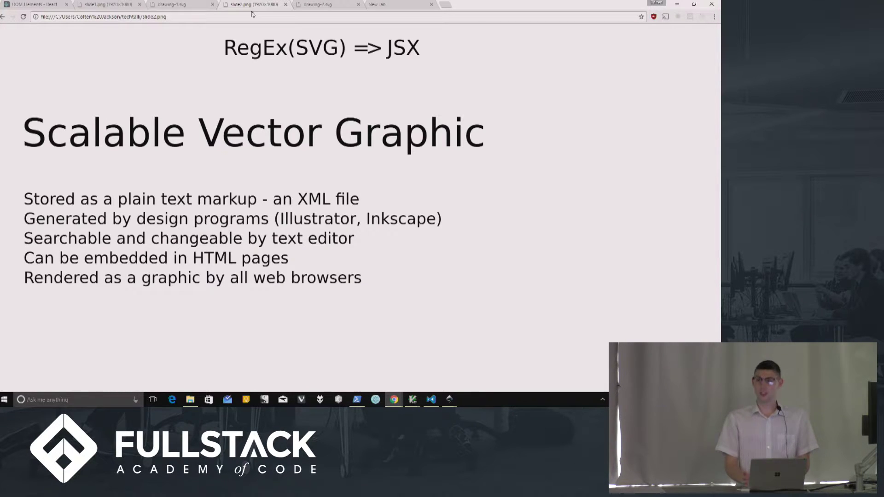
click(319, 6)
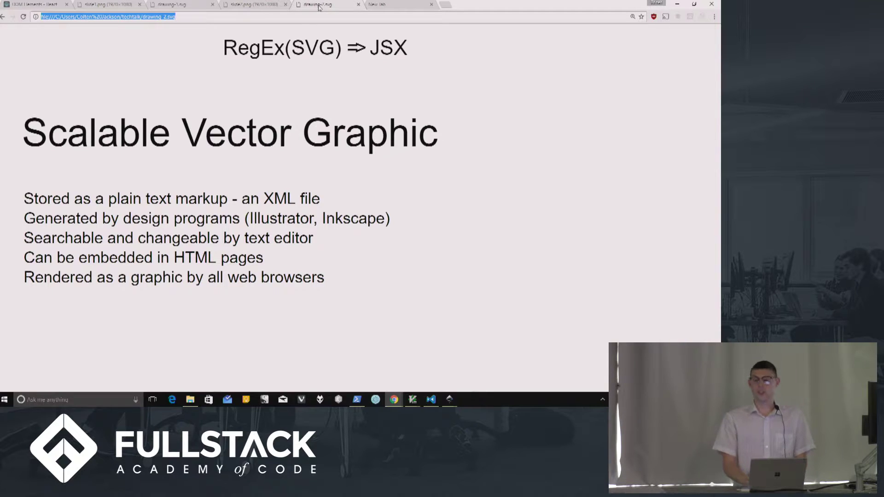
click(259, 5)
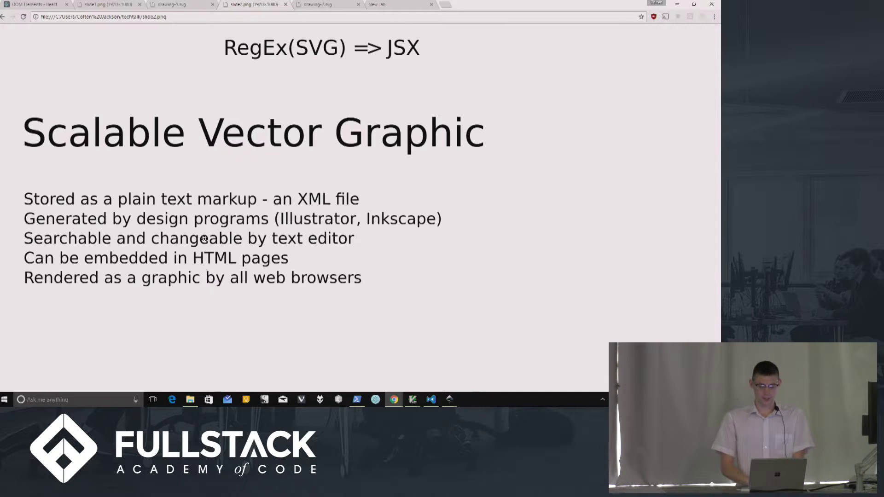
Zoom into slide2.png, zoom drawing-2.svg to 500%, and compare blurry versus crisp text
key(ctrl+plus)
key(ctrl+plus)
key(ctrl+plus)
key(ctrl+plus)
key(ctrl+plus)
key(ctrl+plus)
key(ctrl+plus)
key(ctrl+plus)
key(ctrl+plus)
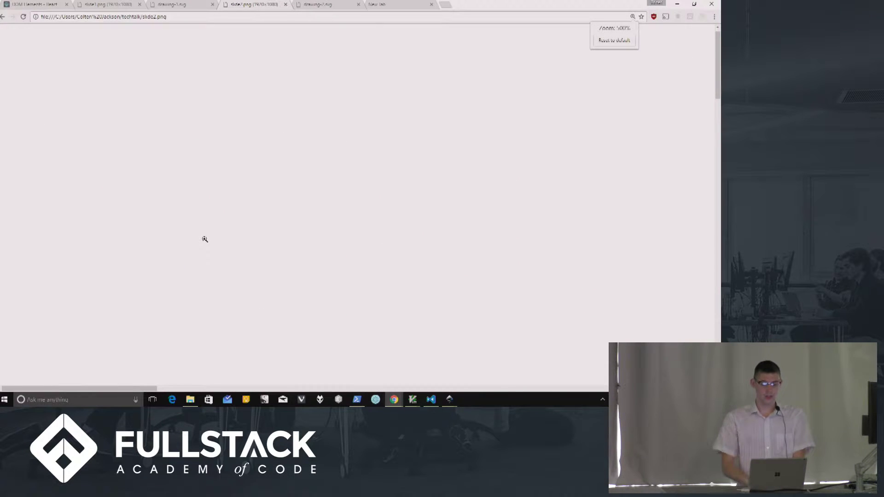
scroll(205, 239, down, 6)
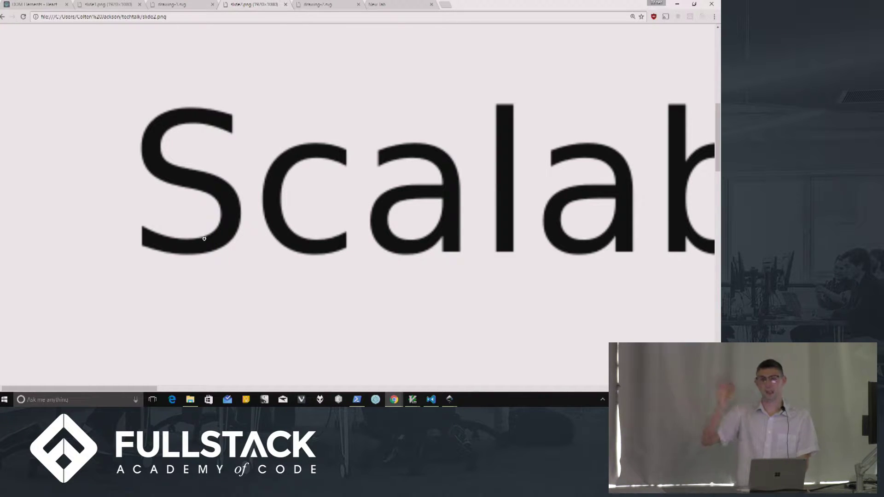
click(312, 3)
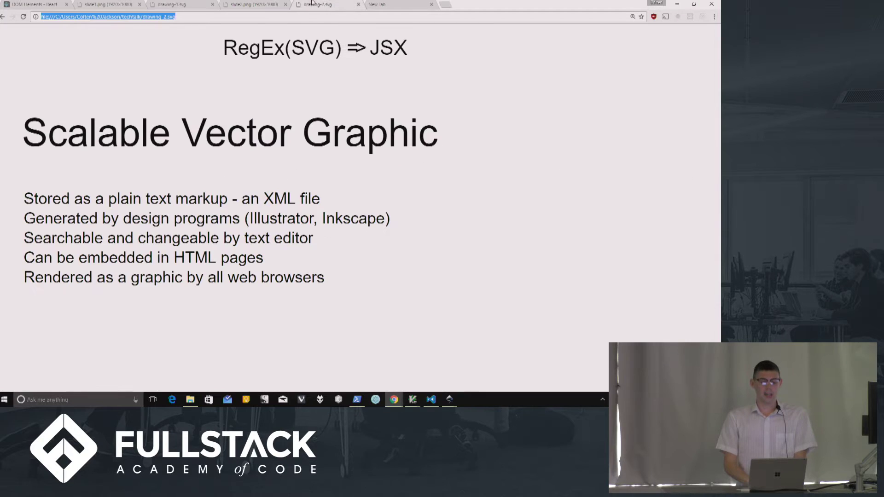
key(ctrl+plus)
key(ctrl+plus)
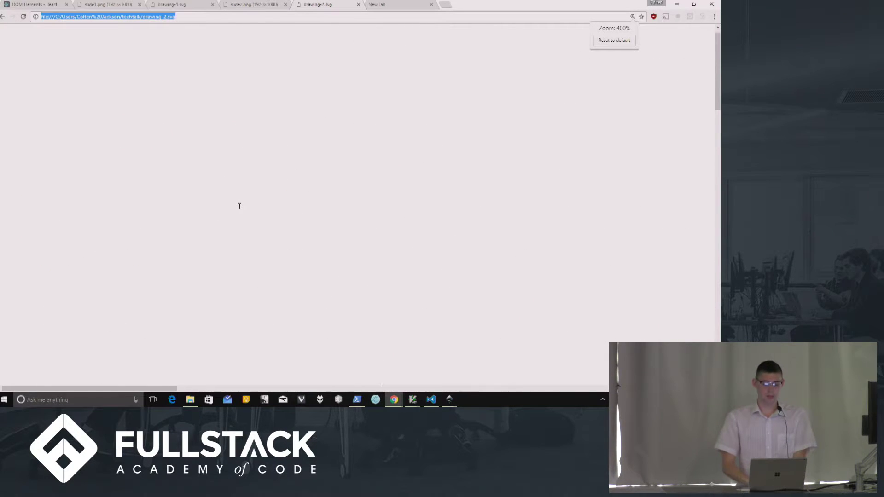
scroll(239, 205, down, 5)
key(ctrl+plus)
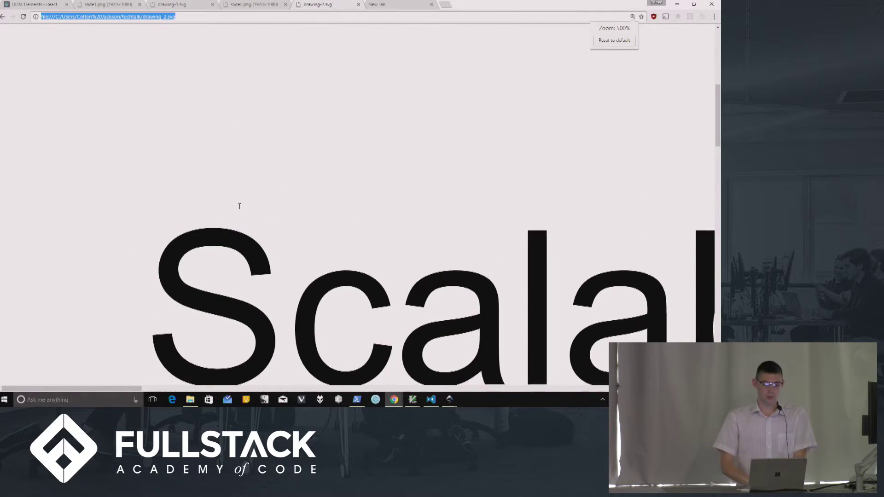
scroll(239, 206, down, 1)
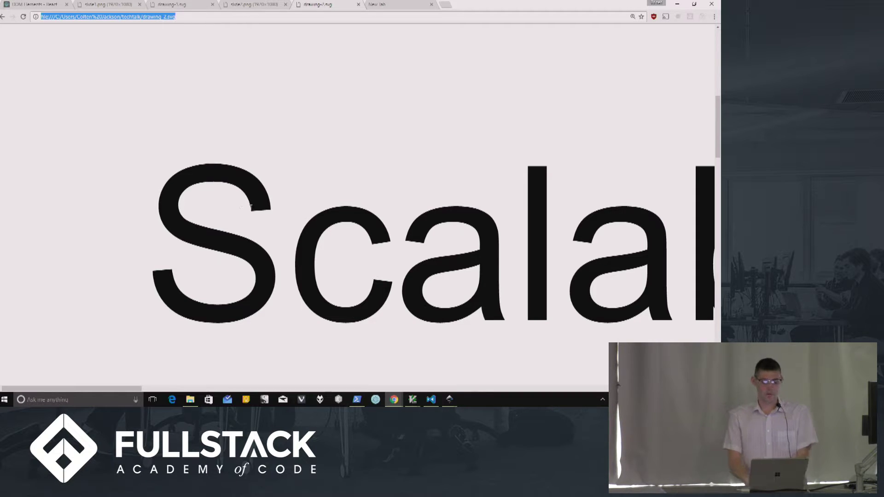
click(255, 6)
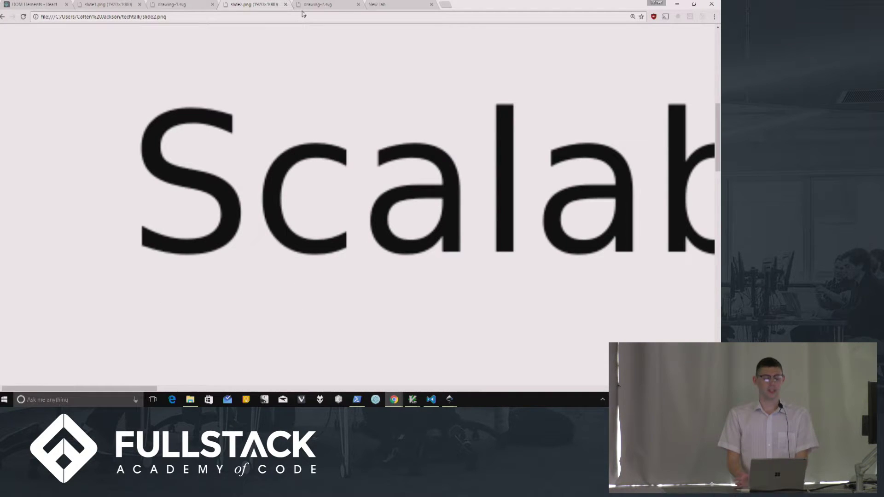
click(331, 6)
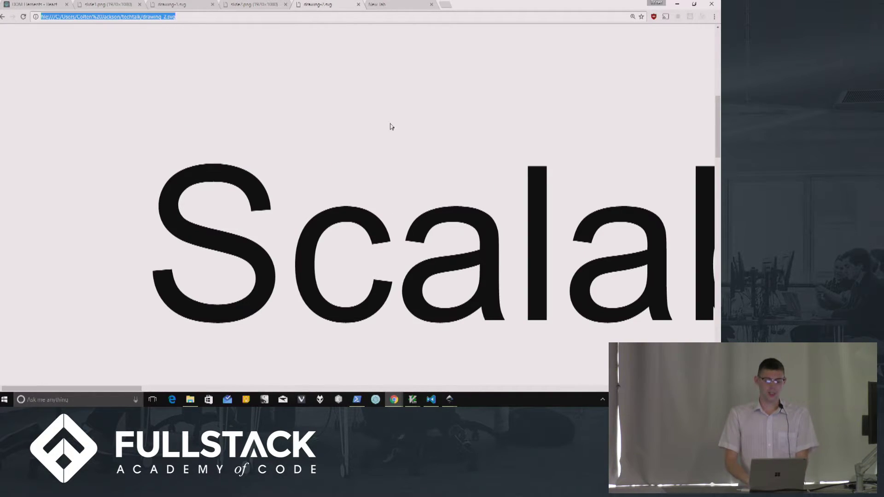
key(alt+Tab)
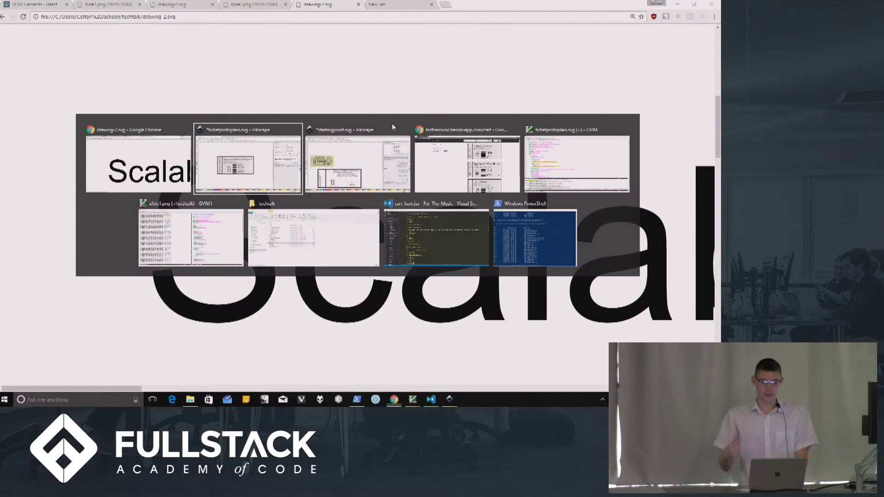
key(alt+Tab)
key(alt+Tab)
key(alt+Tab)
key(alt+Tab)
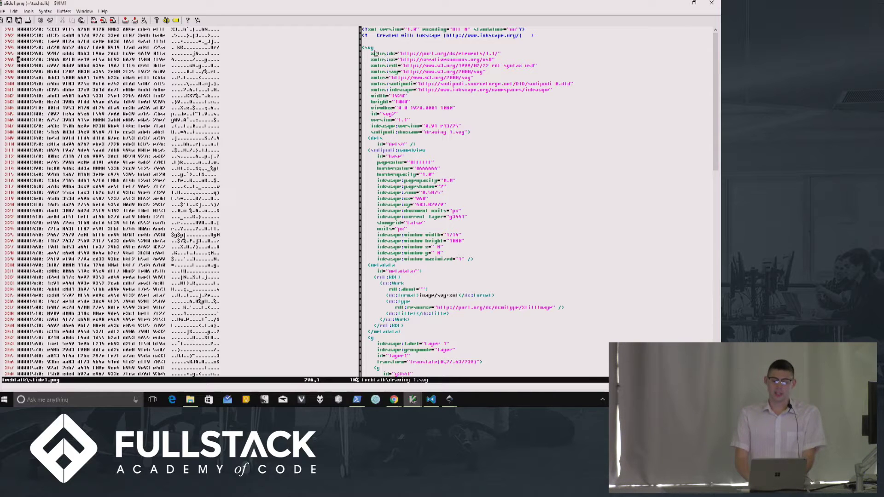
scroll(426, 262, down, 17)
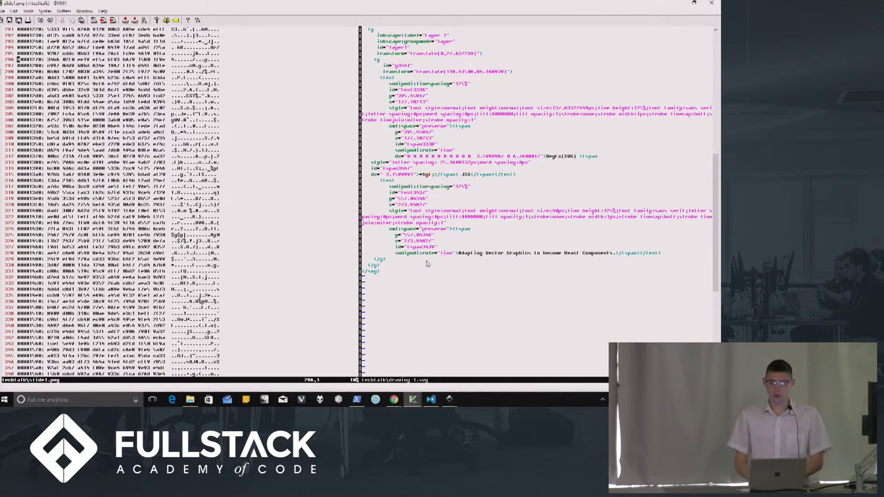
scroll(427, 263, up, 17)
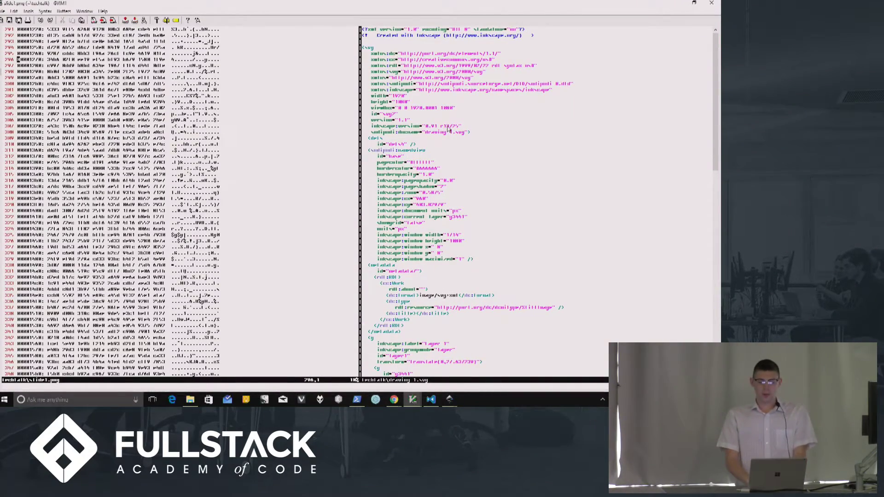
key(alt+Tab)
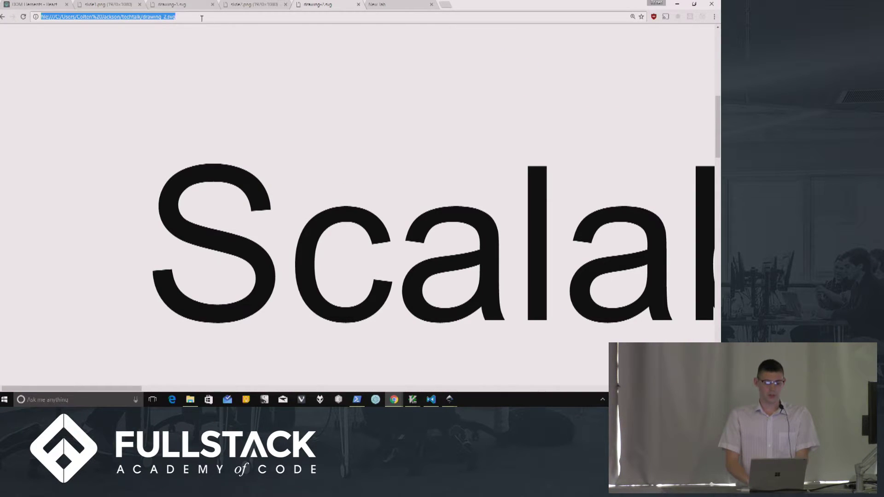
click(266, 150)
Reset the SVG slide to 100% zoom and inspect the PNG image's markup before returning
key(ctrl+0)
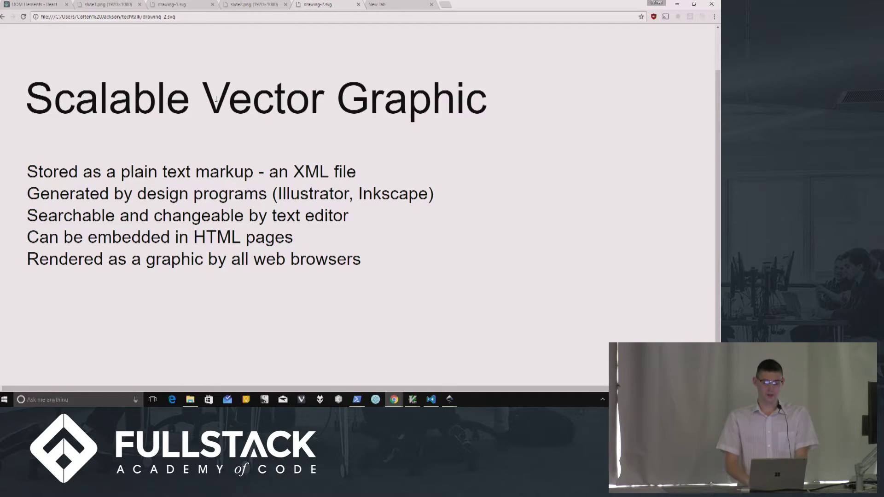
key(ctrl+shift+Tab)
right_click(182, 157)
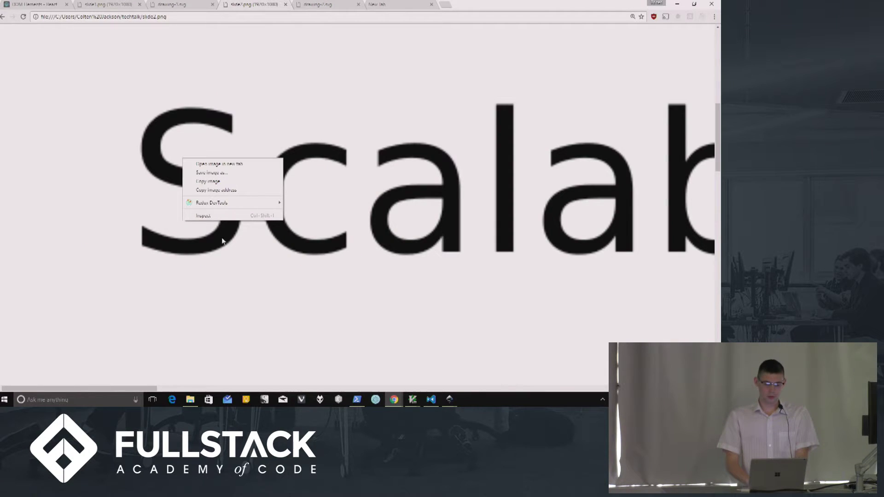
click(213, 216)
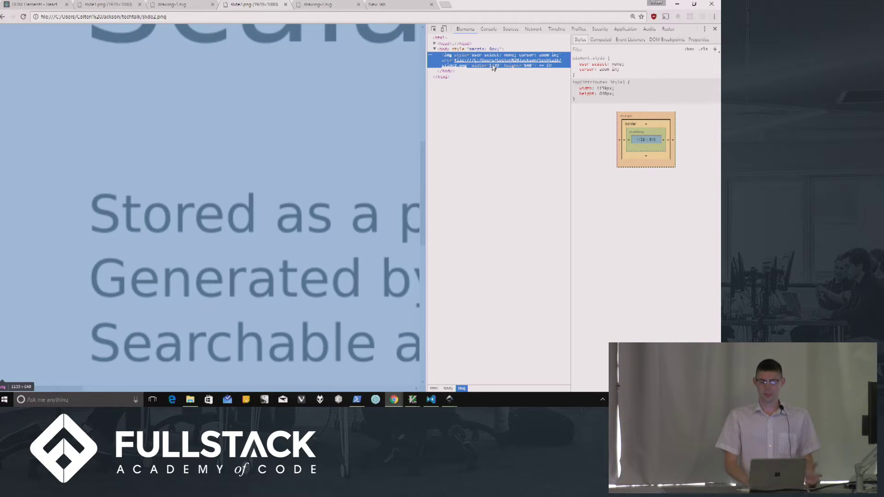
key(ctrl+Tab)
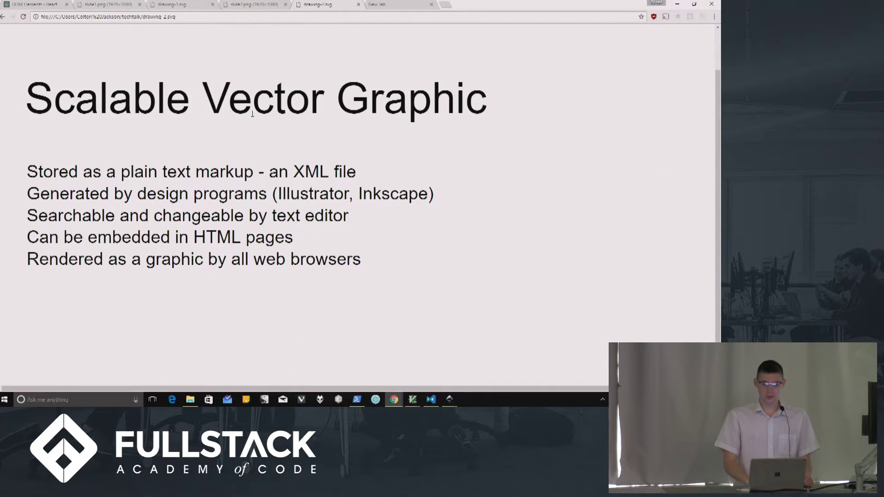
Set the heading's parent <text> element fill to green in DevTools, then go to Inkscape
right_click(252, 113)
click(276, 208)
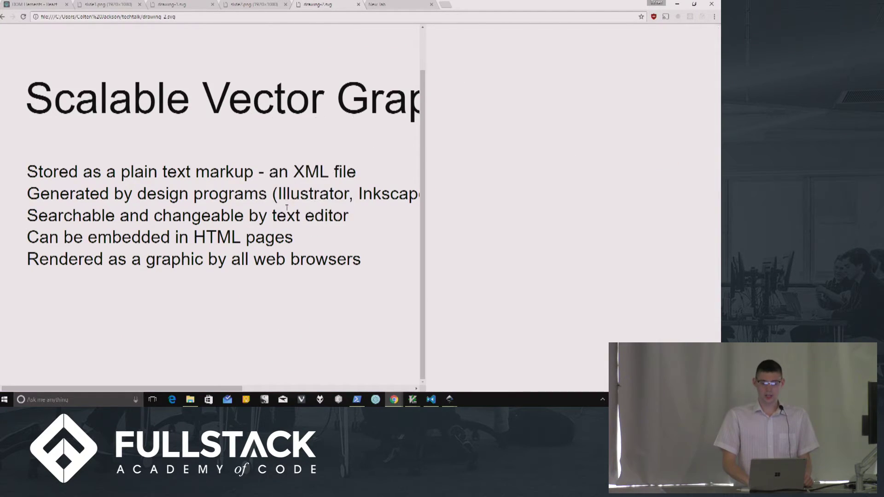
scroll(478, 216, down, 2)
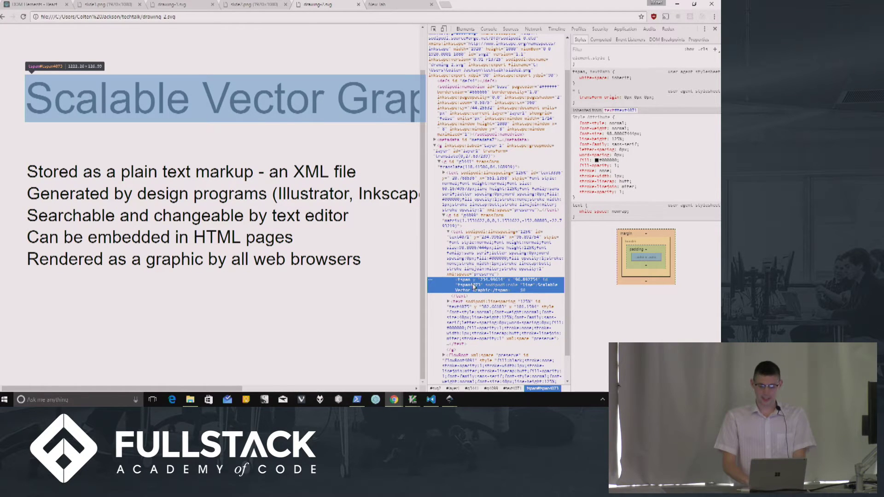
click(467, 258)
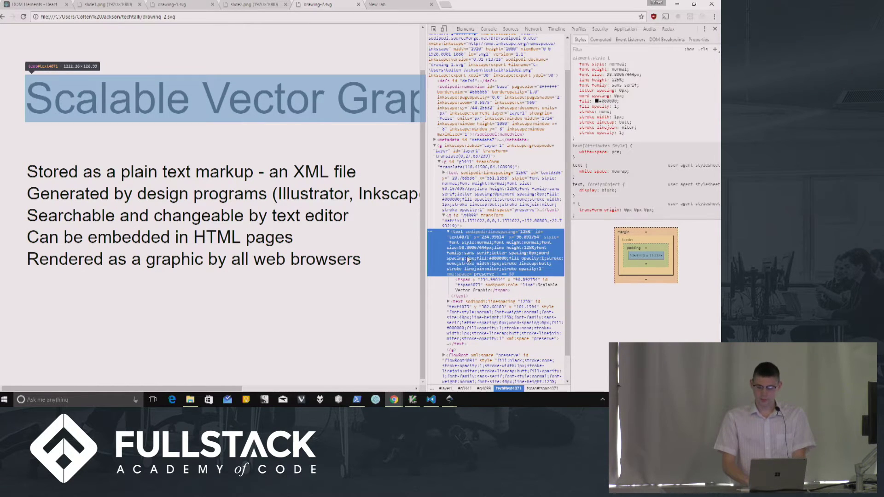
click(597, 100)
click(675, 116)
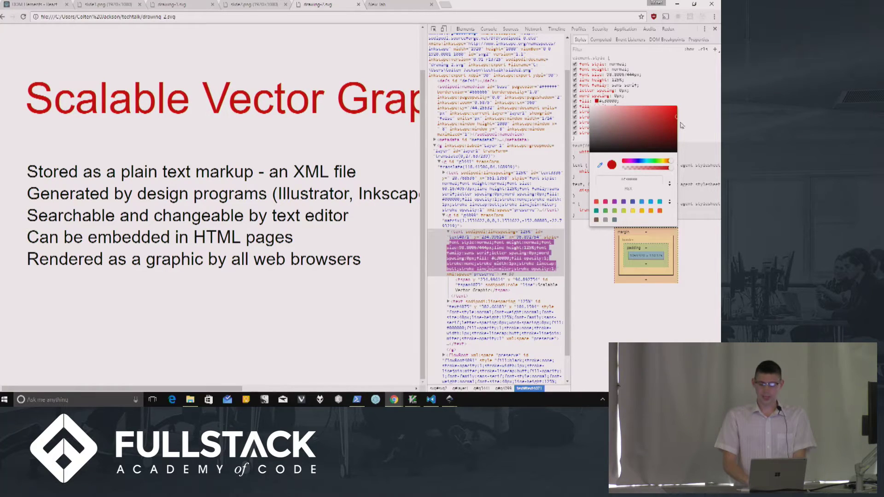
click(656, 162)
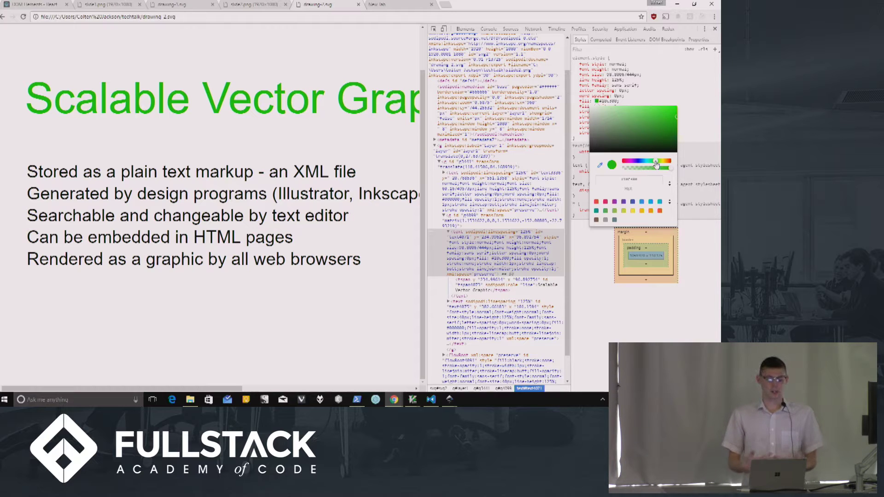
key(alt+Tab)
key(alt+Tab)
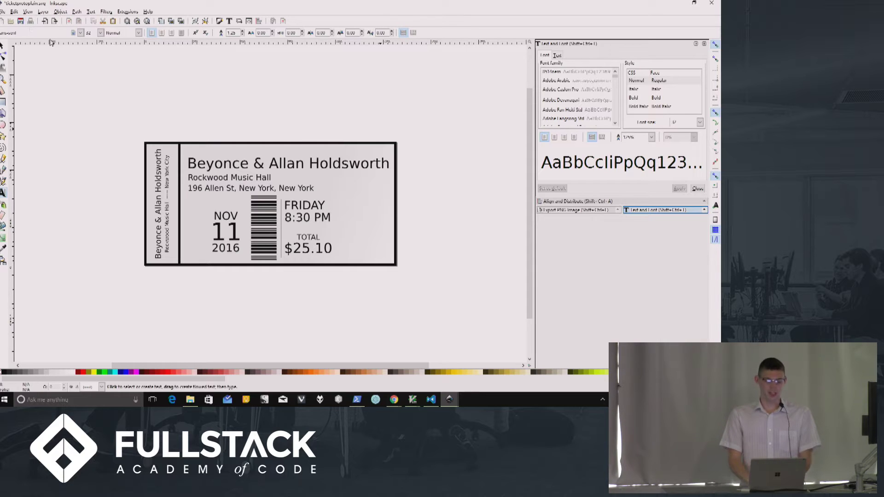
Switch from Inkscape to the GVIM window showing the drawing_1.svg markup
key(alt+Tab)
click(457, 180)
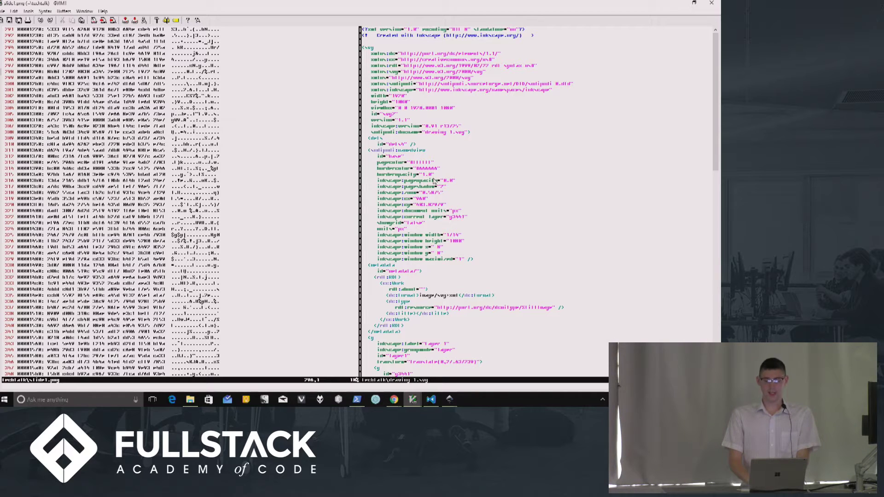
Review the inline SVG JSX in cart-item.jsx's render() return block, then return to Chrome
key(alt+Tab)
click(451, 231)
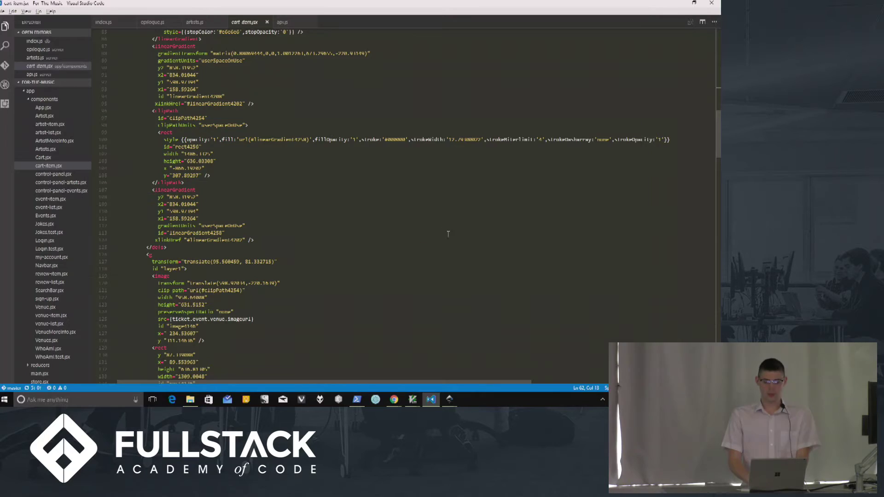
scroll(330, 138, up, 20)
scroll(356, 211, down, 9)
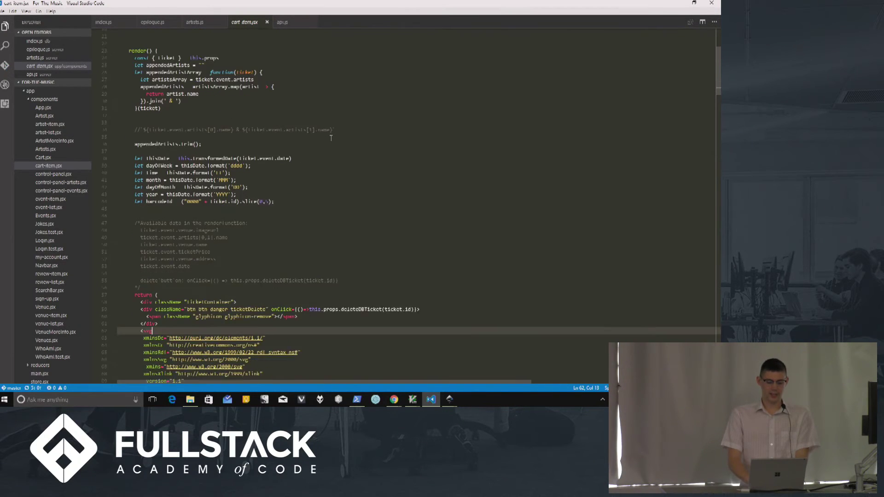
scroll(354, 209, down, 4)
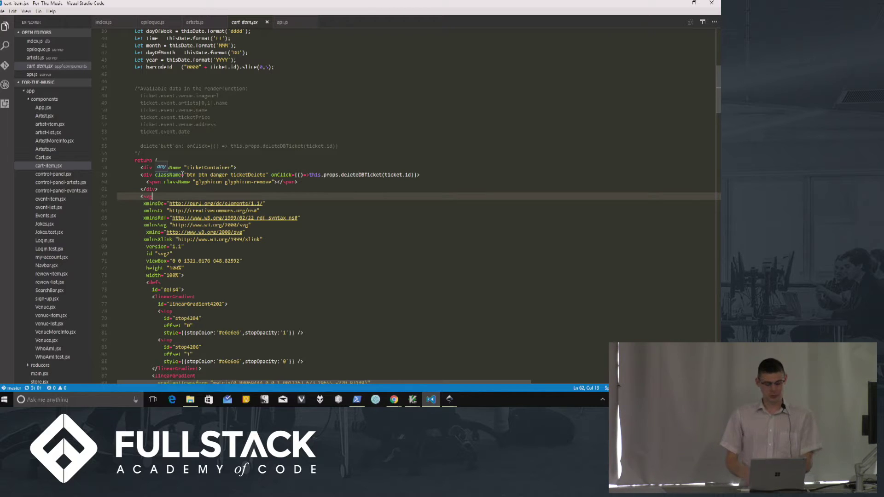
key(alt+Tab)
key(alt+Tab)
key(alt+Tab)
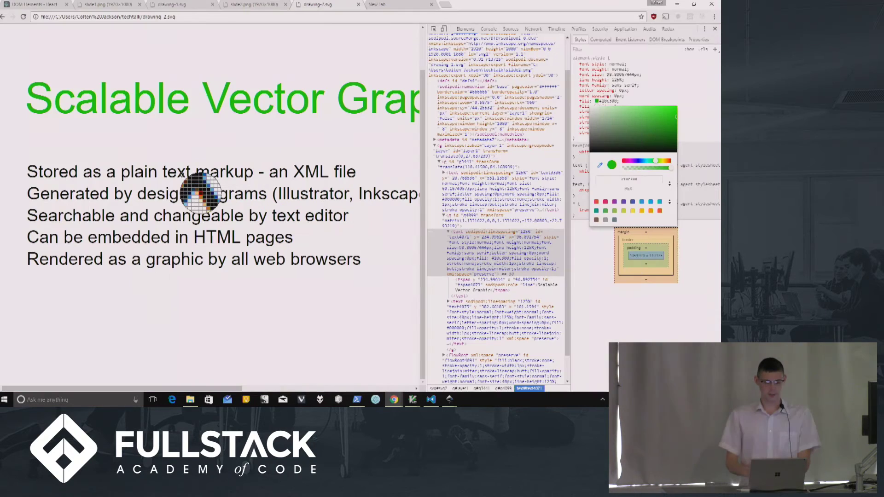
Bring up the React DOM Elements docs at the style section, then head to the SVG source
click(16, 4)
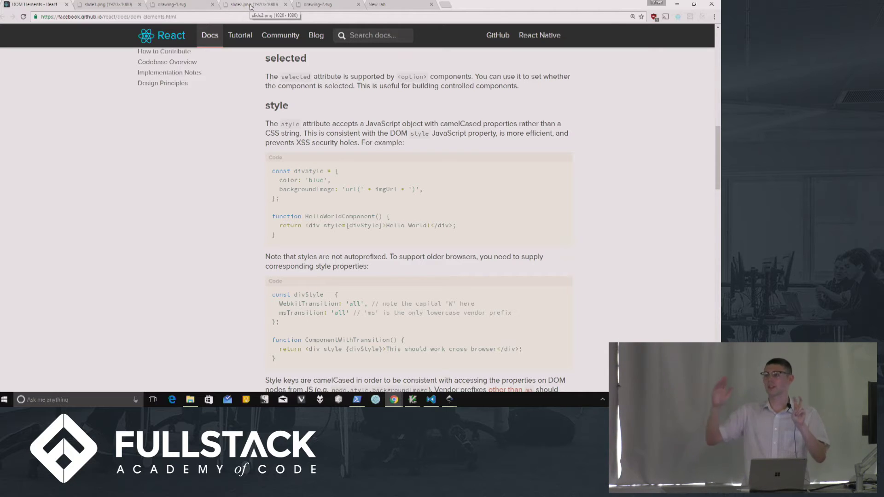
key(alt+Tab)
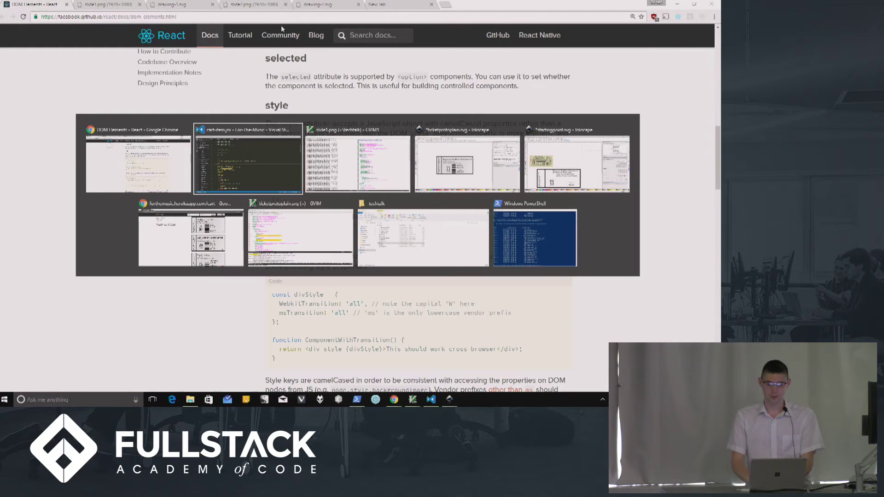
key(alt+Tab)
click(300, 236)
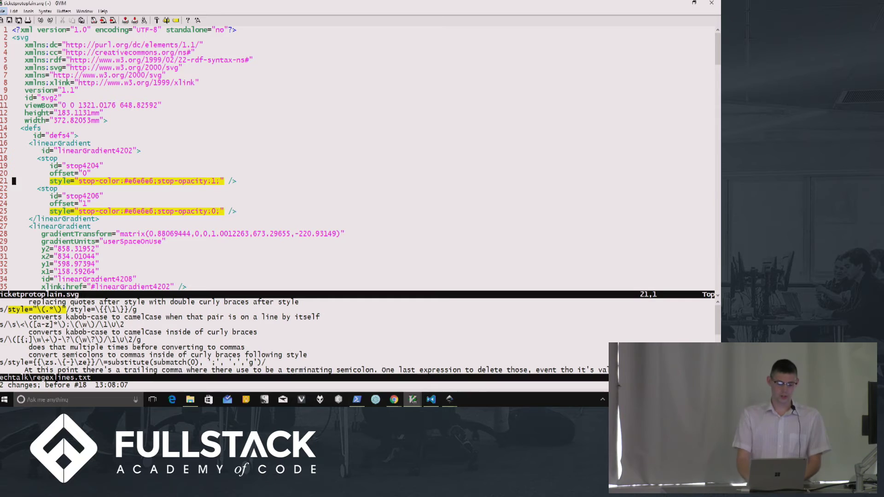
click(233, 211)
key(k)
key(k)
key(k)
key(k)
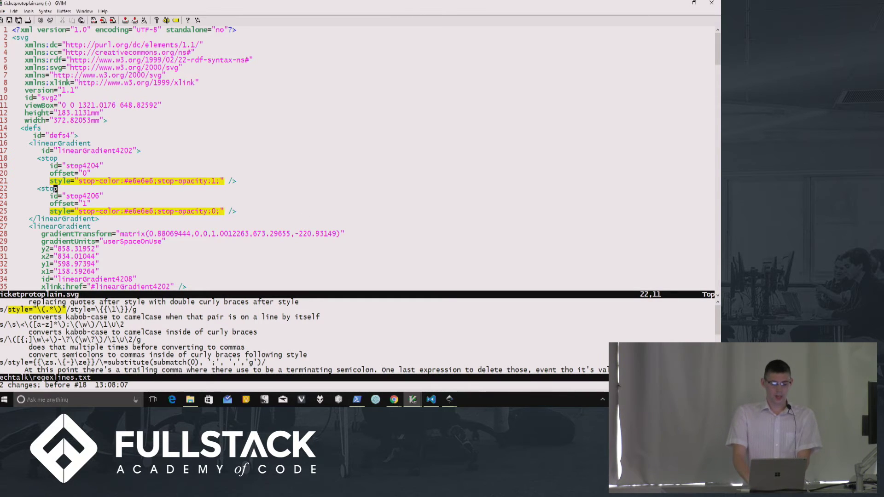
key(h)
key(h)
key(h)
key(h)
key(h)
key(h)
key(h)
key(h)
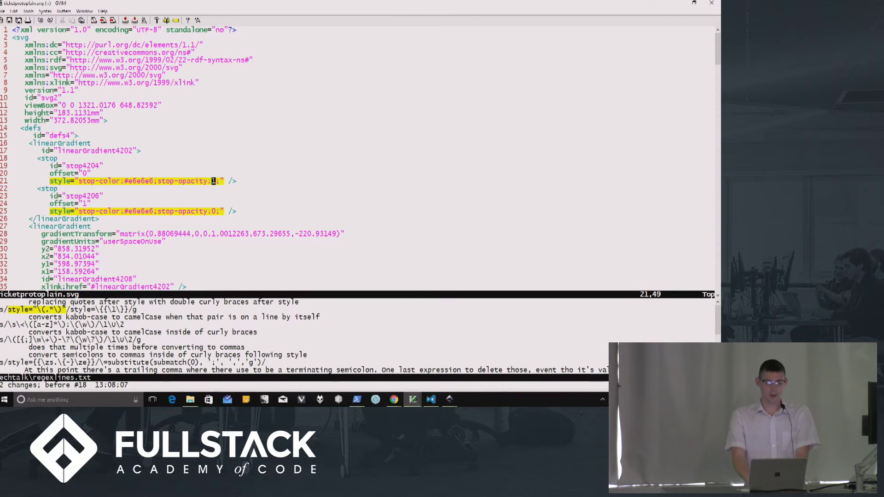
key(h)
key(h)
key(h)
key(h)
key(h)
key(h)
key(h)
key(h)
key(h)
key(h)
key(h)
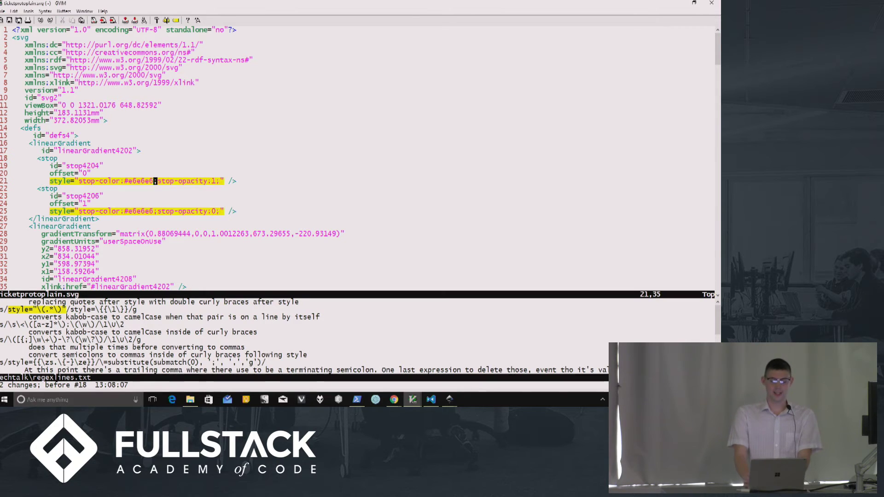
key(alt+Tab)
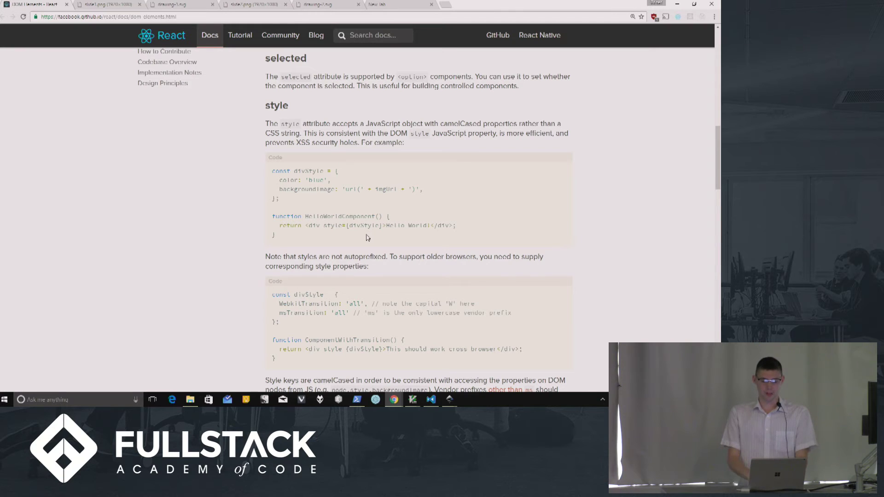
Scroll the React docs up past onChange and htmlFor, then return to ticketprotoplain.svg in GVIM
scroll(357, 204, up, 1)
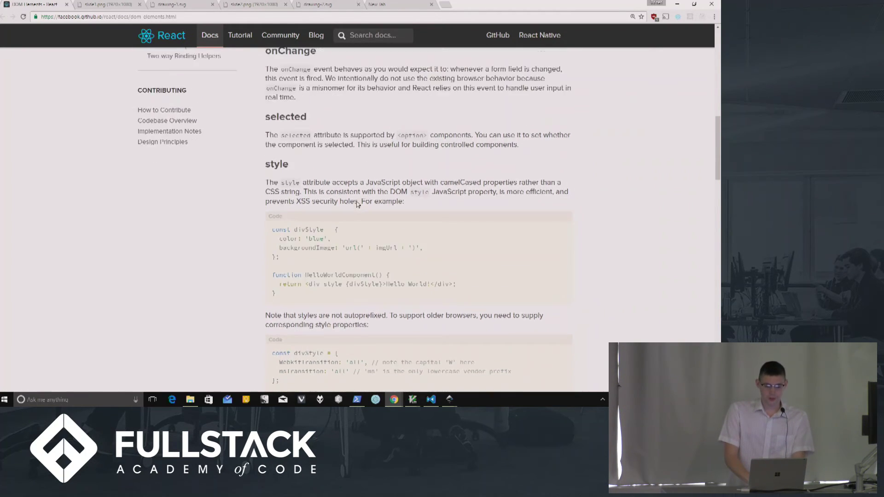
scroll(357, 204, up, 1)
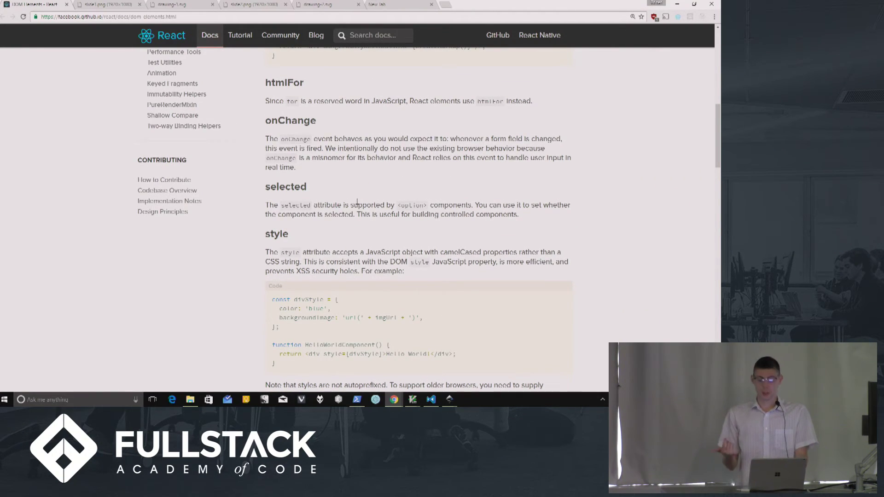
key(alt+Tab)
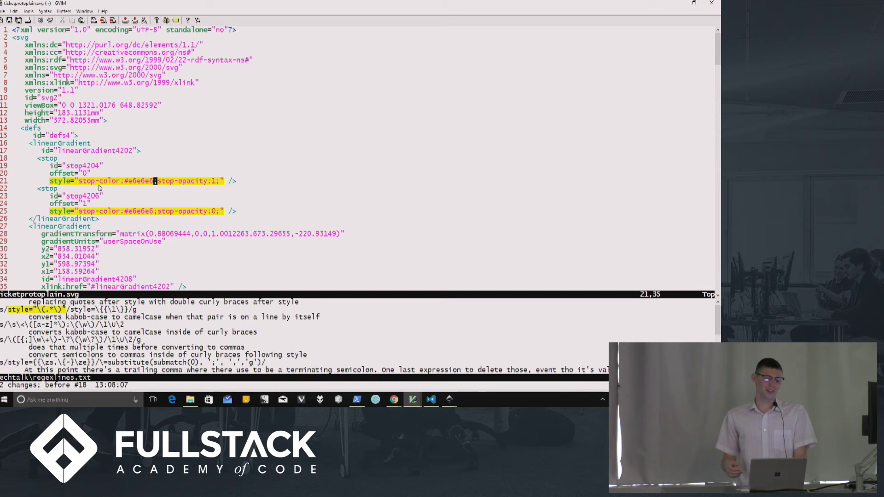
Scroll through the ticketprotoplain.svg source and briefly recheck the React docs
scroll(156, 348, down, 1)
scroll(156, 349, up, 1)
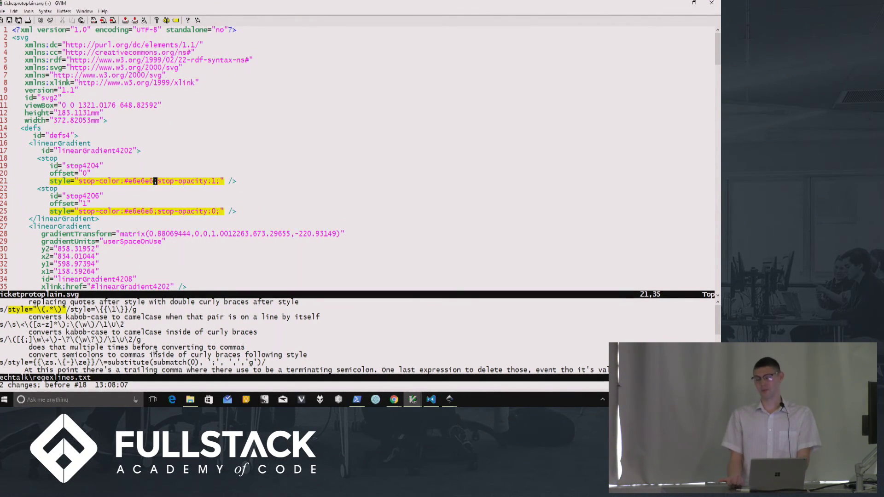
key(alt+Tab)
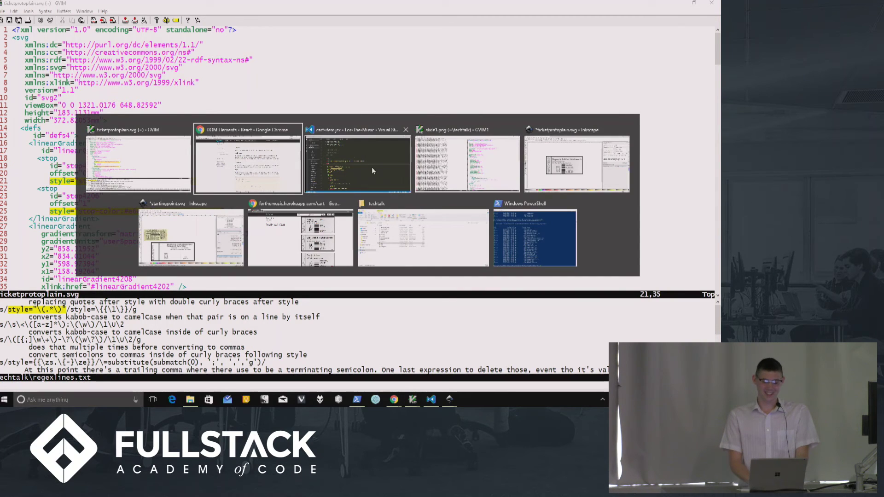
key(alt+Tab)
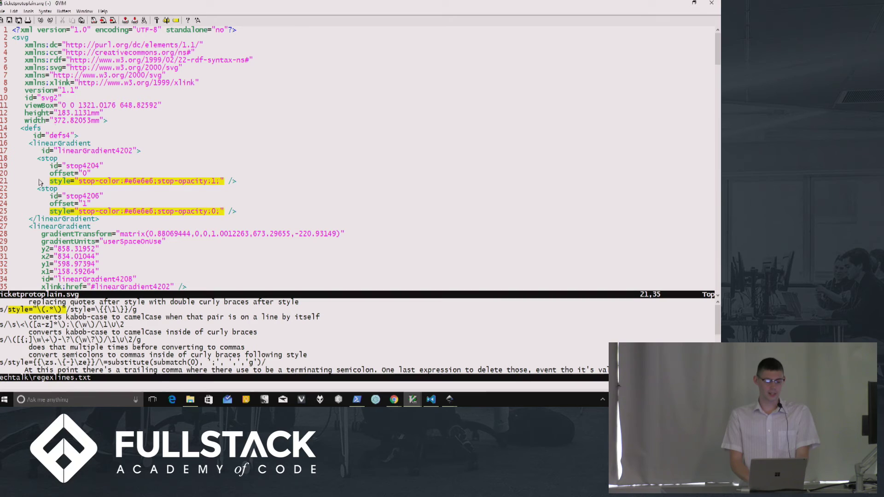
Look over the converted JSX in cart-item.jsx, then bring up the For The Music cart page
key(alt+Tab)
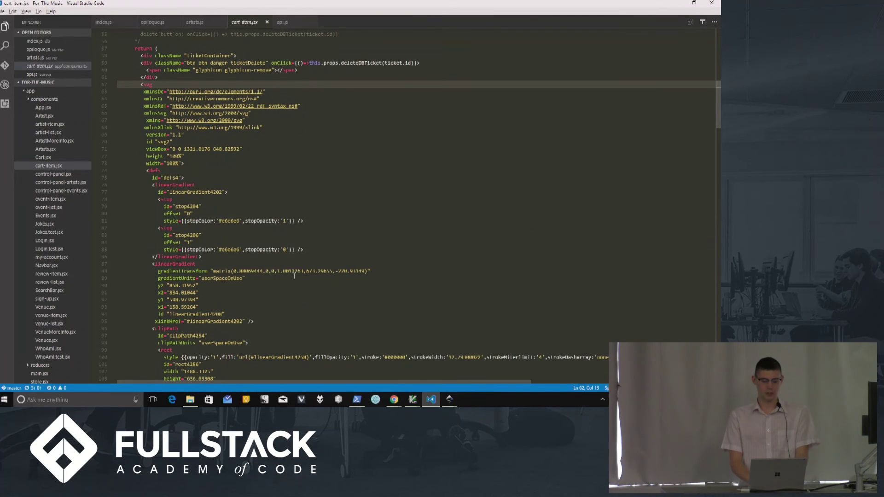
scroll(295, 275, down, 4)
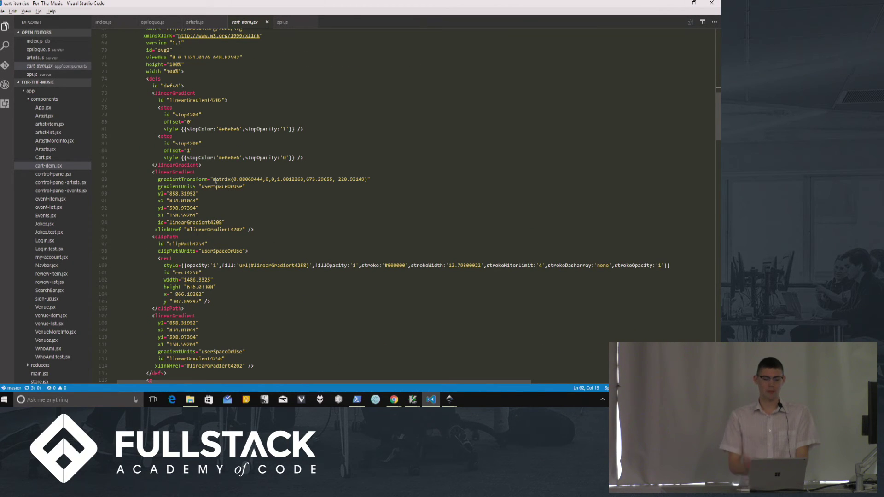
key(alt+Tab)
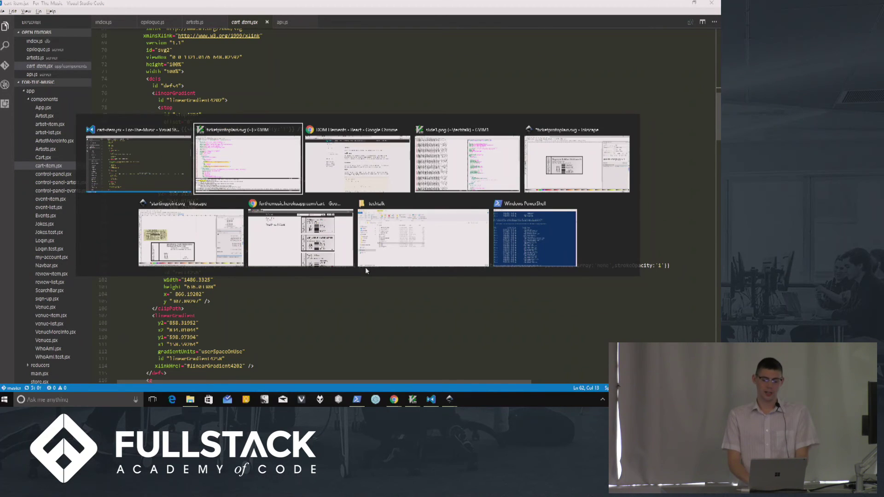
click(282, 245)
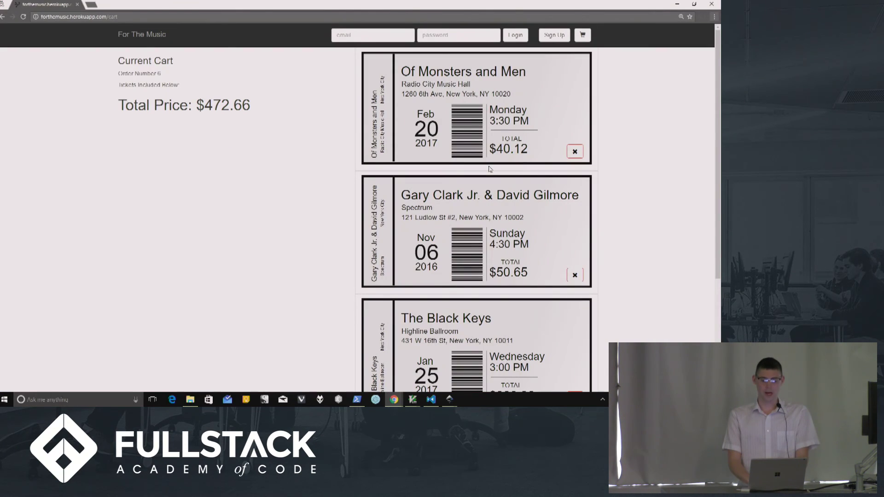
Remove the Of Monsters and Men and Gary Clark Jr. & David Gilmore tickets from the cart
click(575, 153)
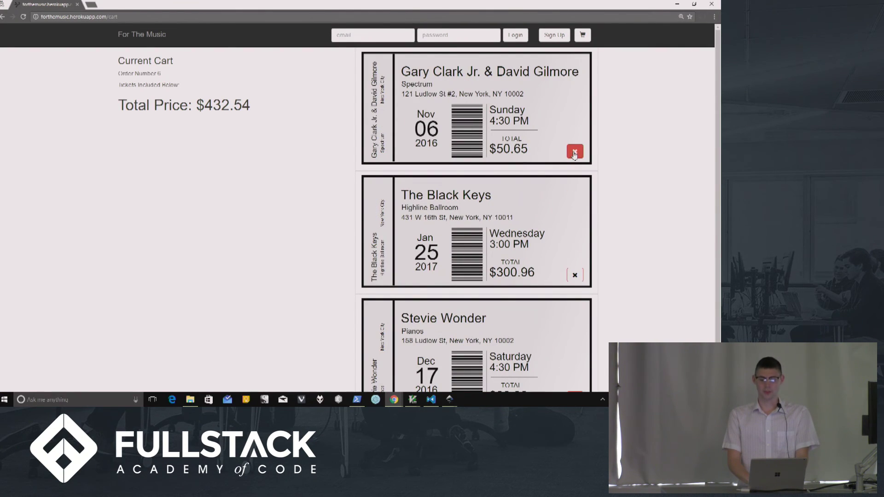
click(575, 152)
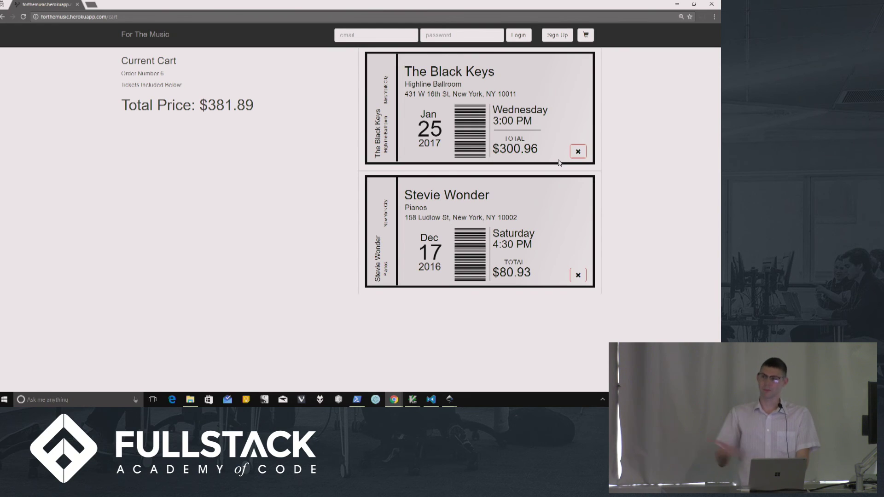